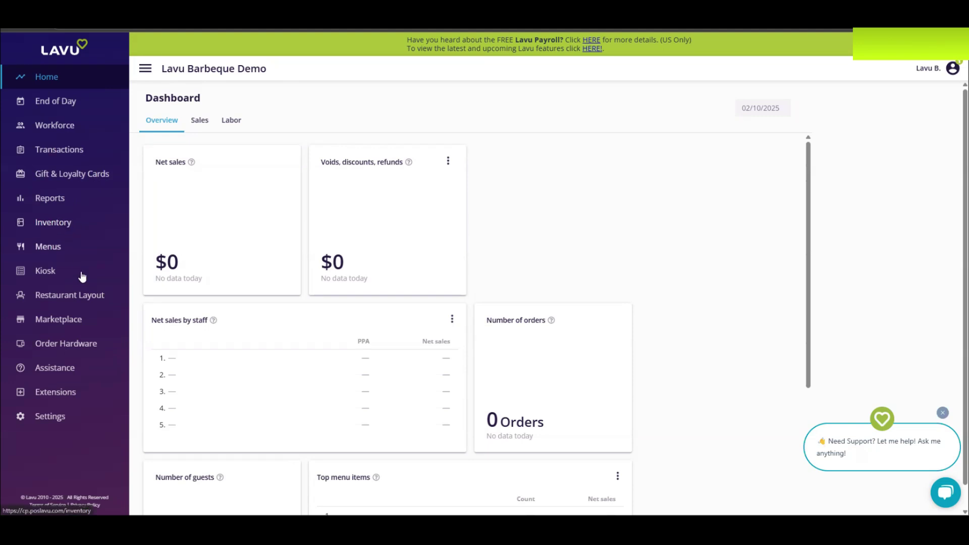
Open the Units of Measure editor from the location's Inventory Settings
click(48, 420)
scroll(64, 371, down, 2)
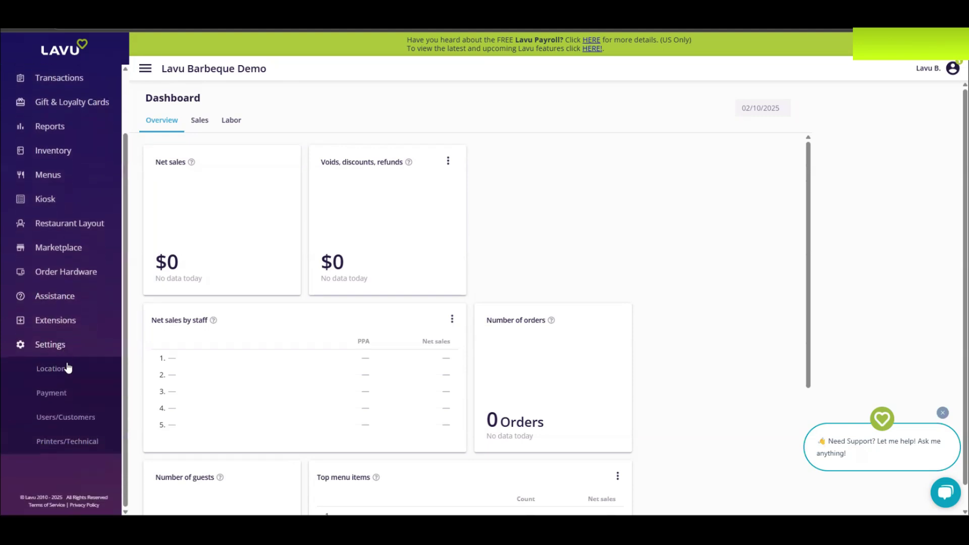
click(67, 368)
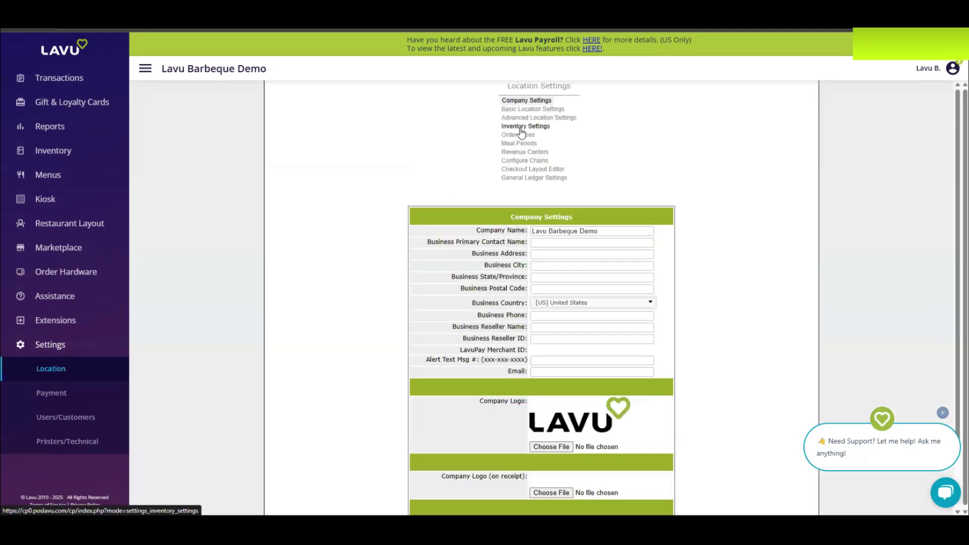
click(521, 127)
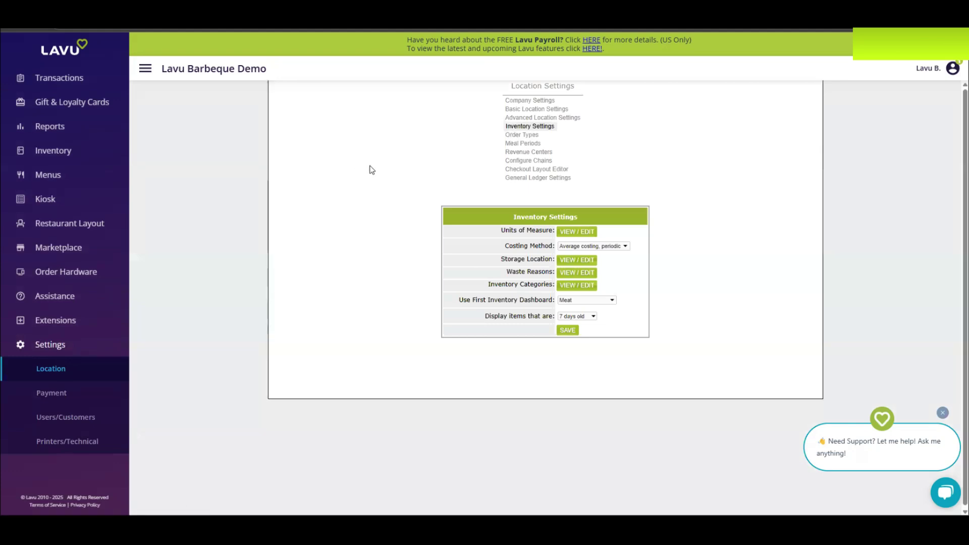
click(575, 232)
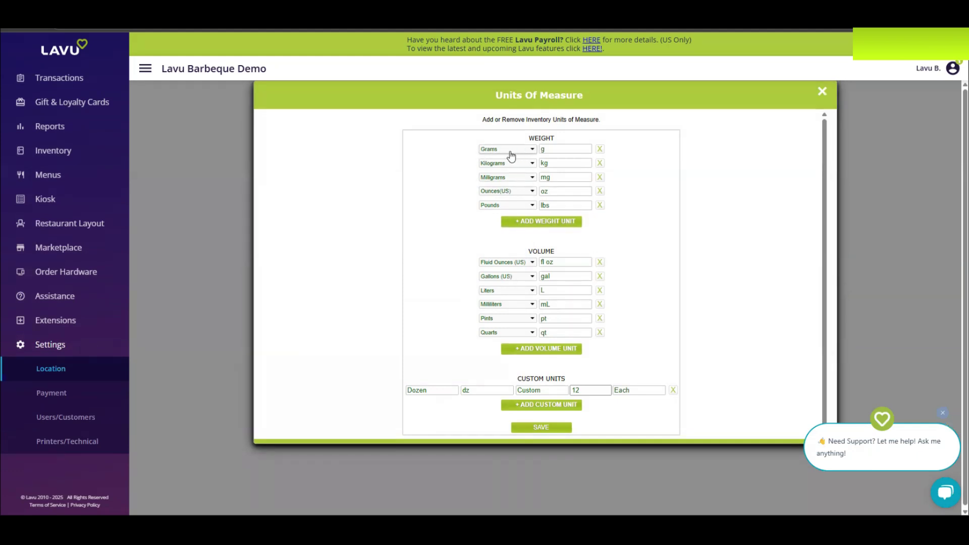
Delete the Grams row and re-add Grams (g) as a new weight unit after Pounds
click(600, 150)
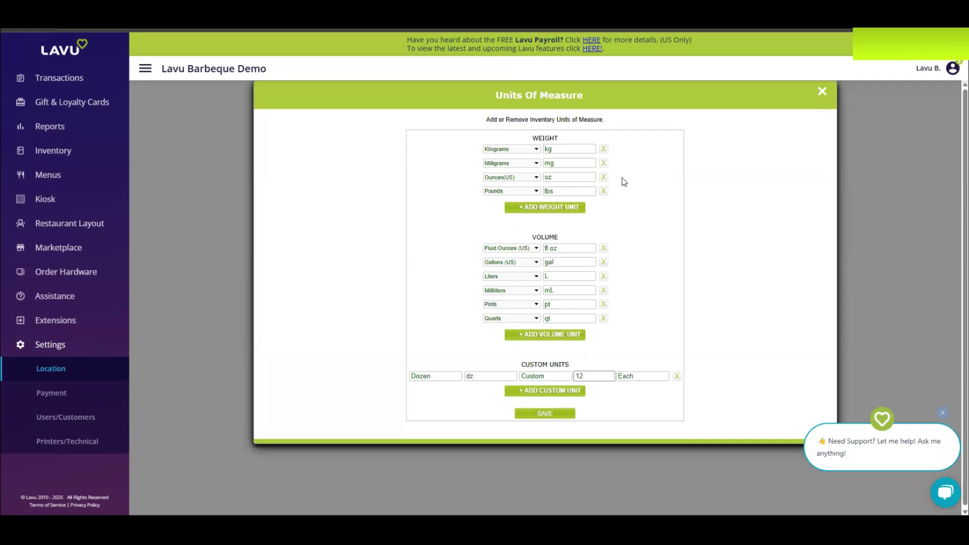
click(535, 212)
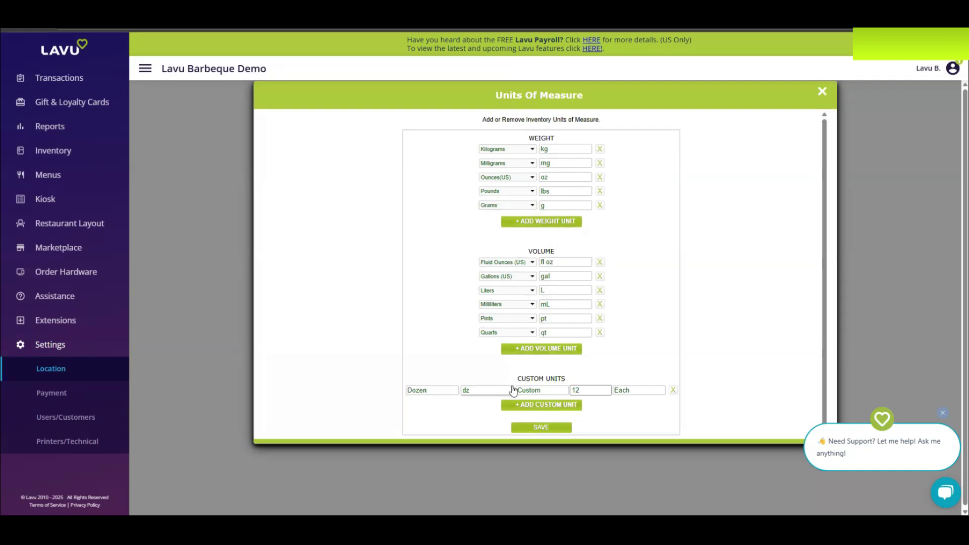
drag(517, 378, 563, 377)
click(564, 379)
scroll(452, 404, down, 1)
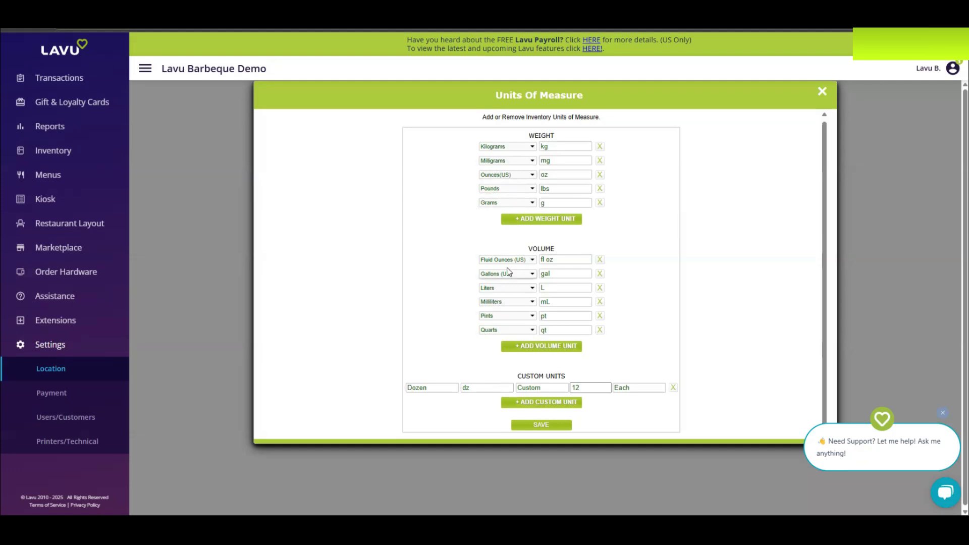
Save the unit changes, then review and save the Storage Location list
click(541, 426)
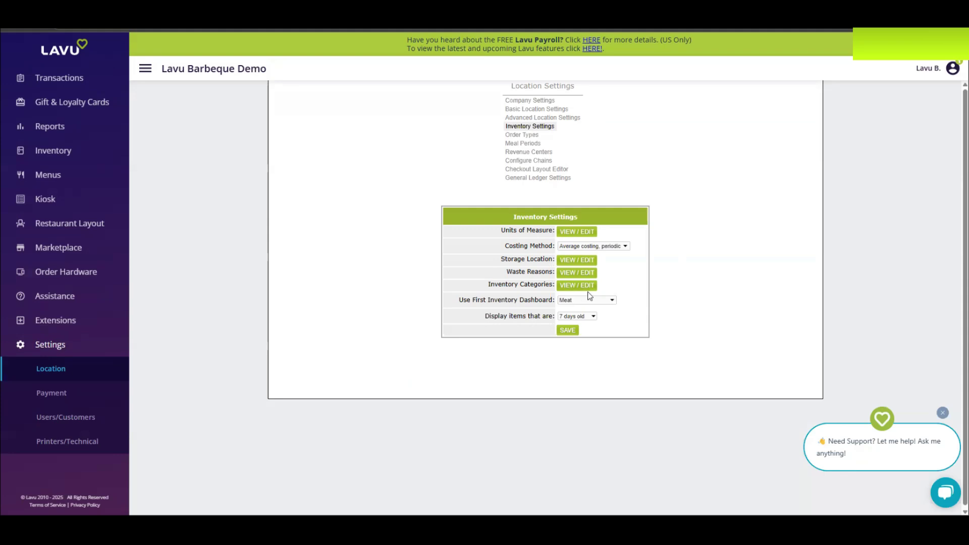
click(588, 261)
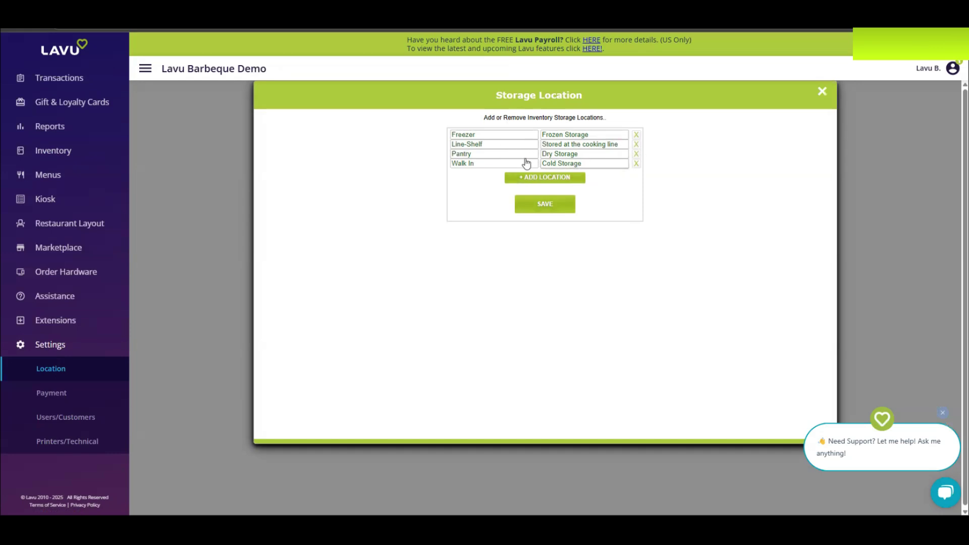
click(565, 205)
Check Inventory Categories without changes and bring up the Waste Reasons list
click(577, 287)
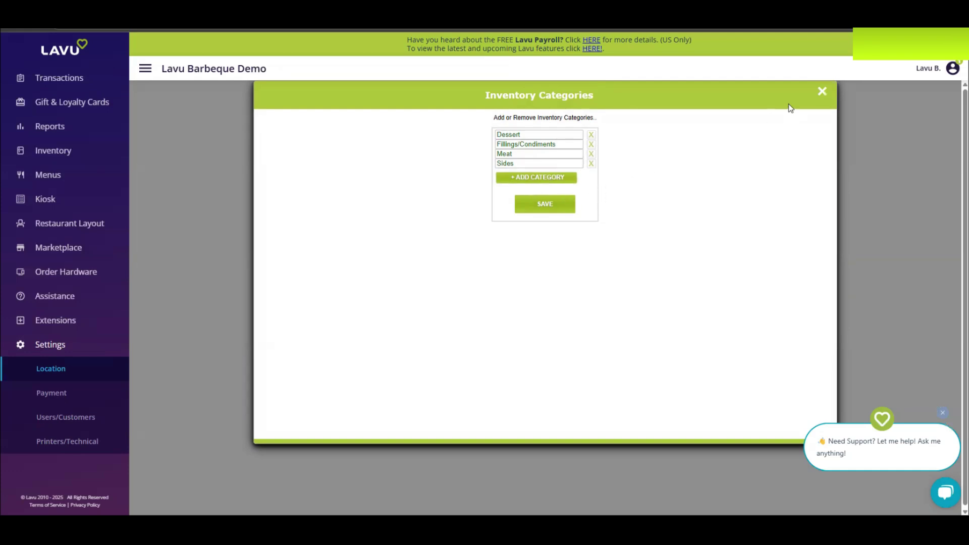
click(822, 91)
click(579, 273)
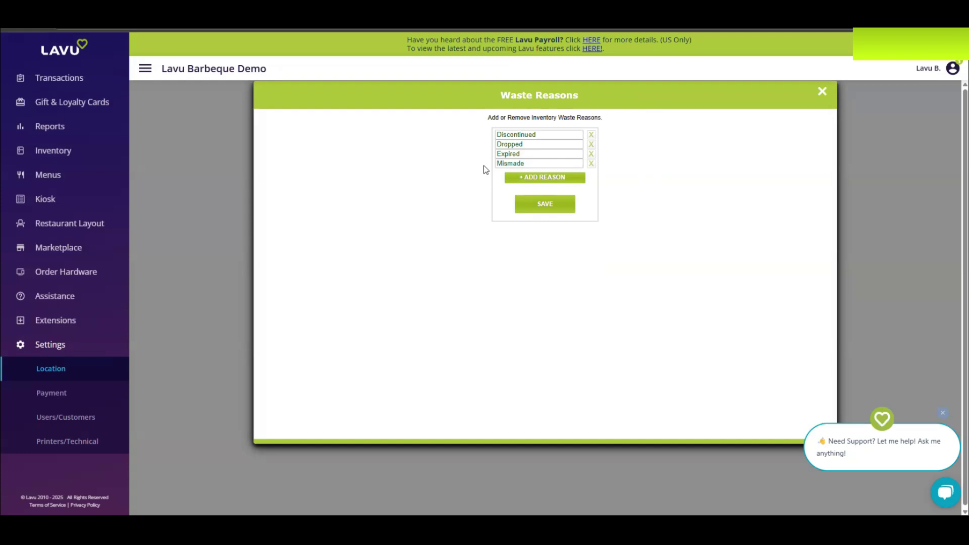
Save the waste reasons, go to the Inventory dashboard, and show the vendors list
click(551, 203)
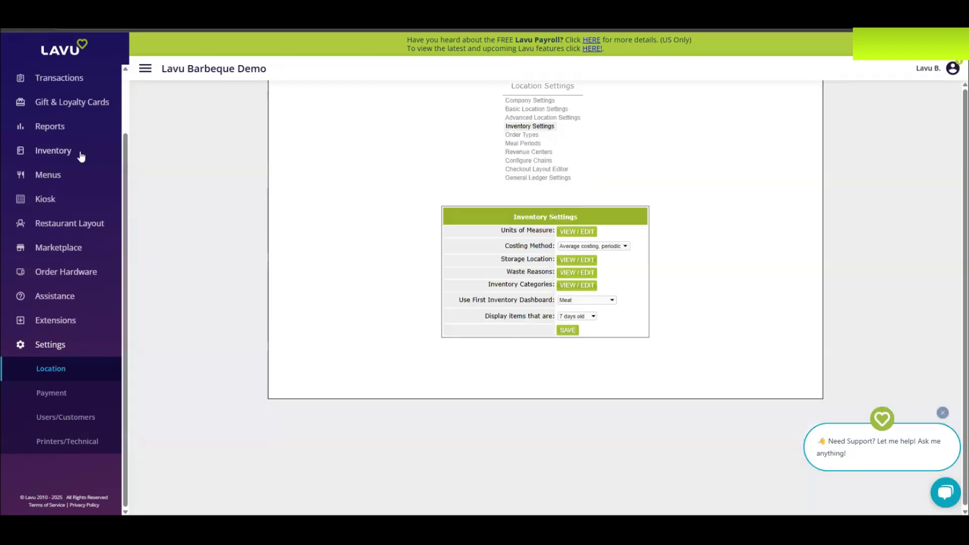
click(64, 154)
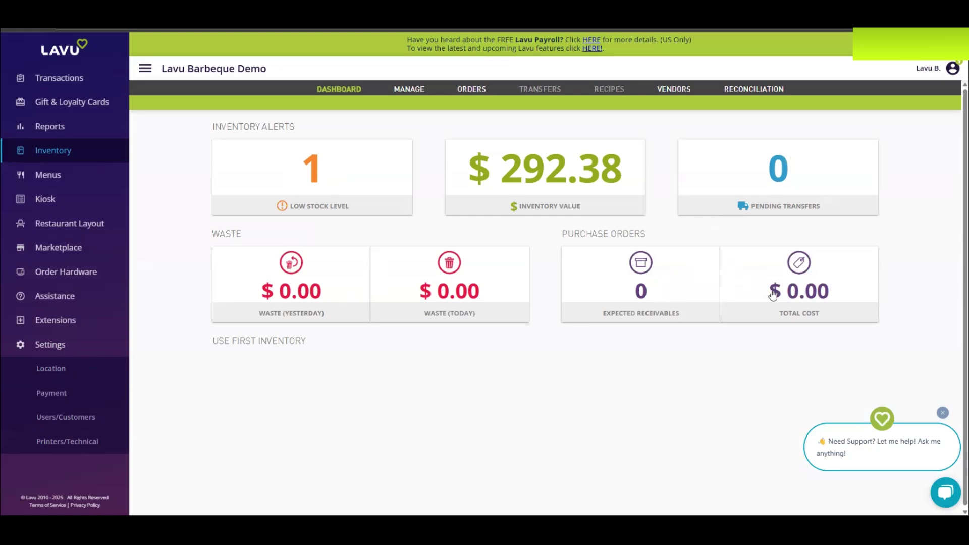
click(671, 92)
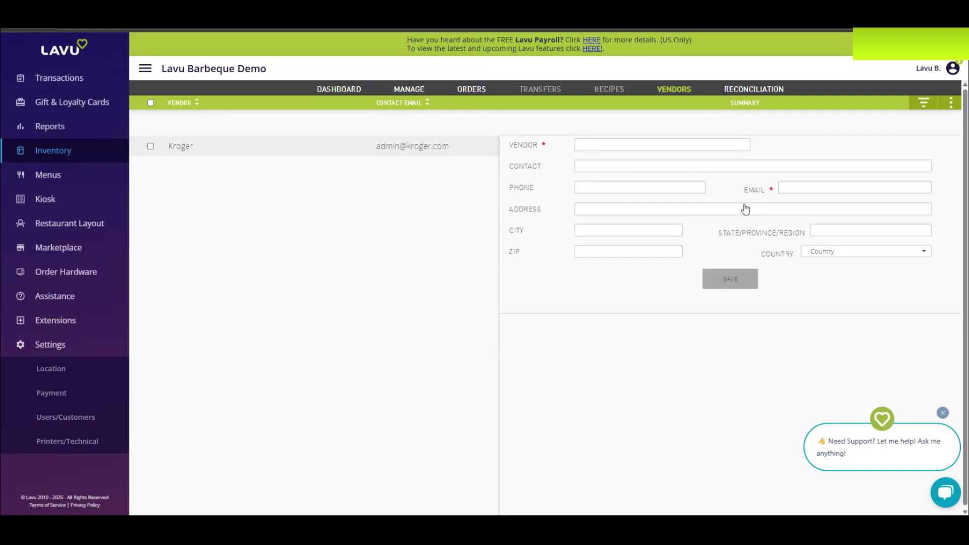
Review Kroger's ordered items and past orders, then go to the Manage item list
click(327, 152)
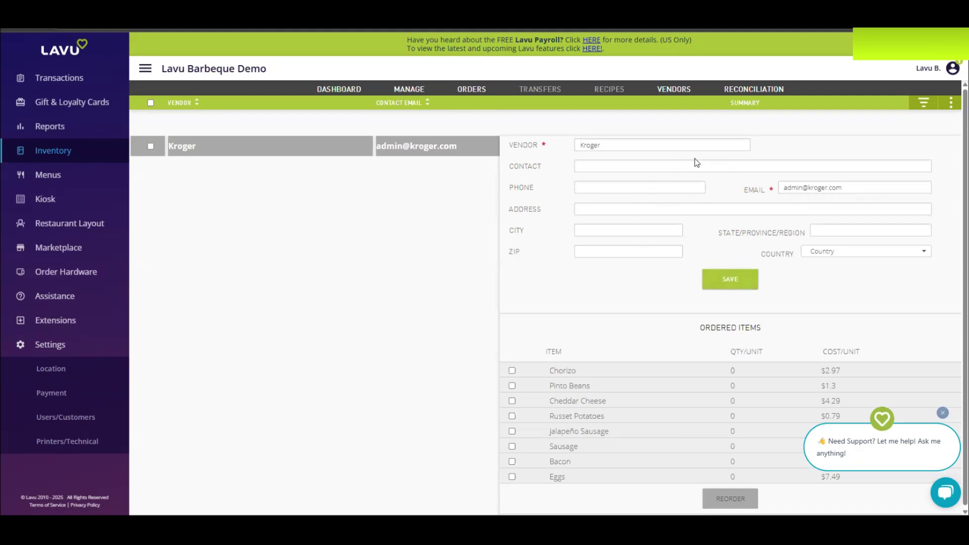
scroll(625, 276, down, 2)
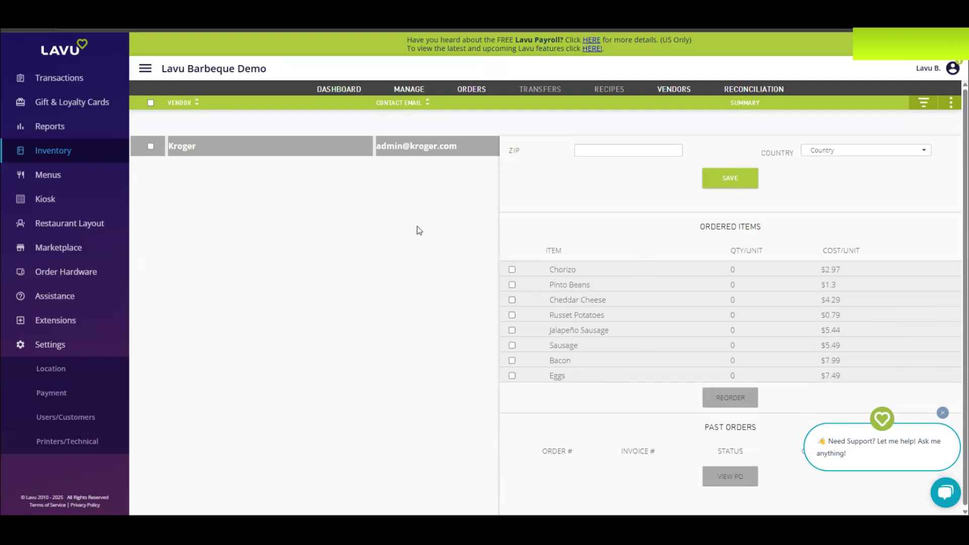
click(408, 90)
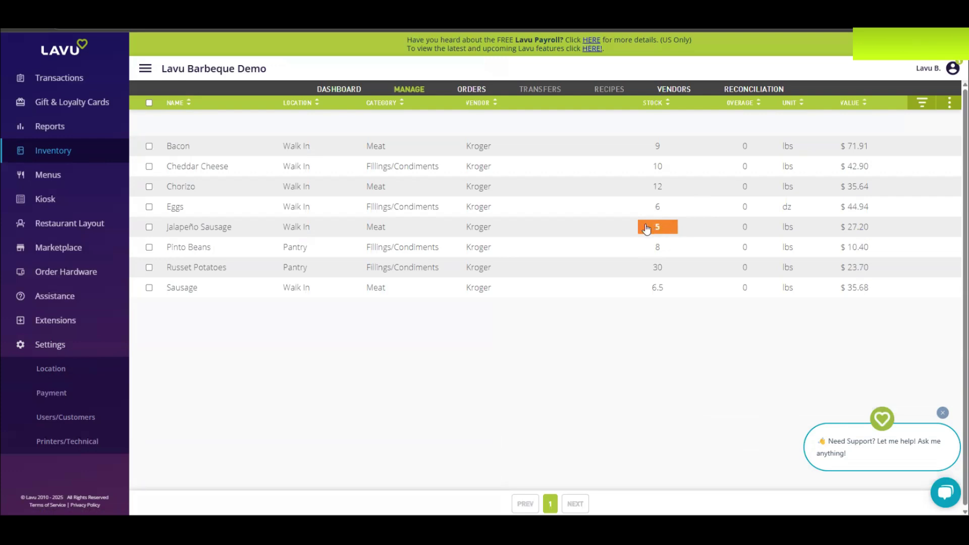
Show the Action Menu on the inventory item list
click(949, 103)
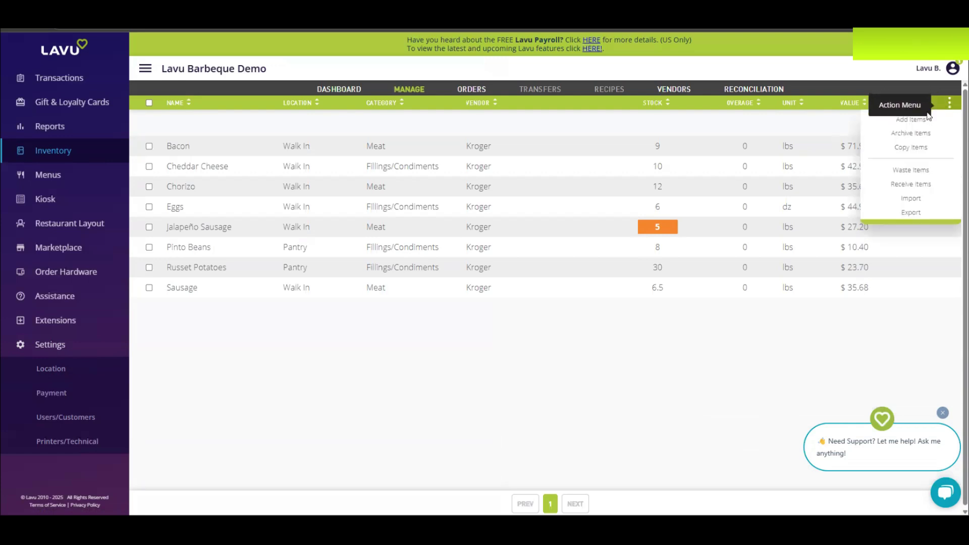
Start a new item named Brisket costing $8.99, with Kroger vendor, Meat category and Walk In storage
click(910, 121)
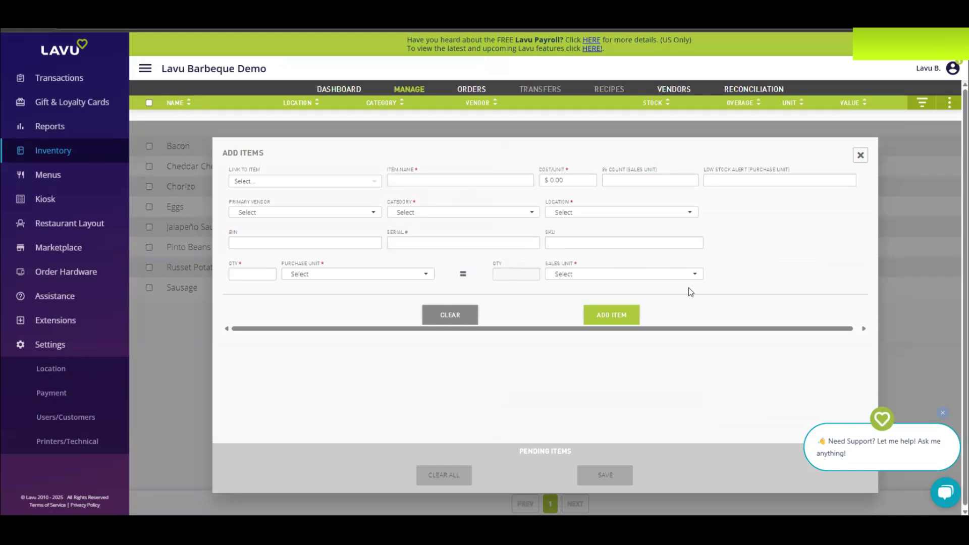
click(434, 181)
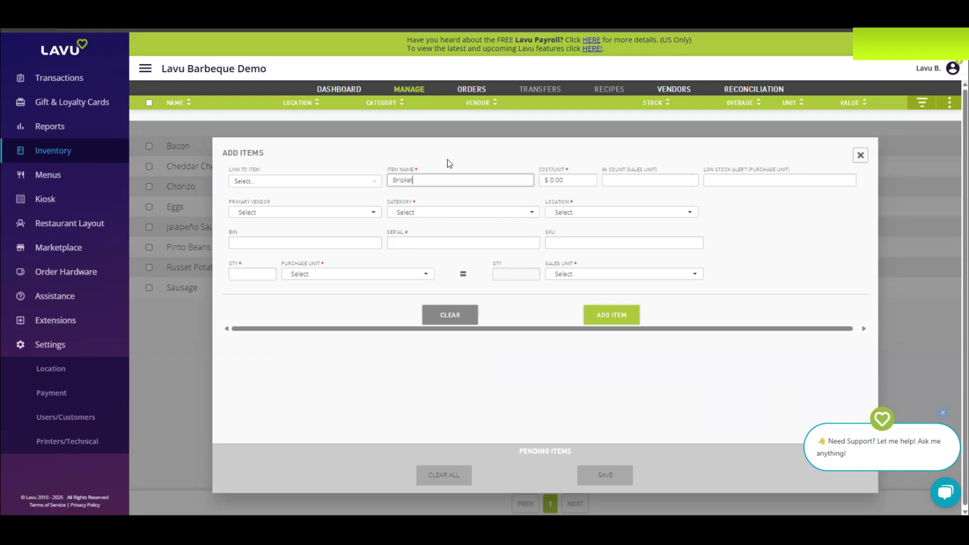
text(Brisket)
click(565, 181)
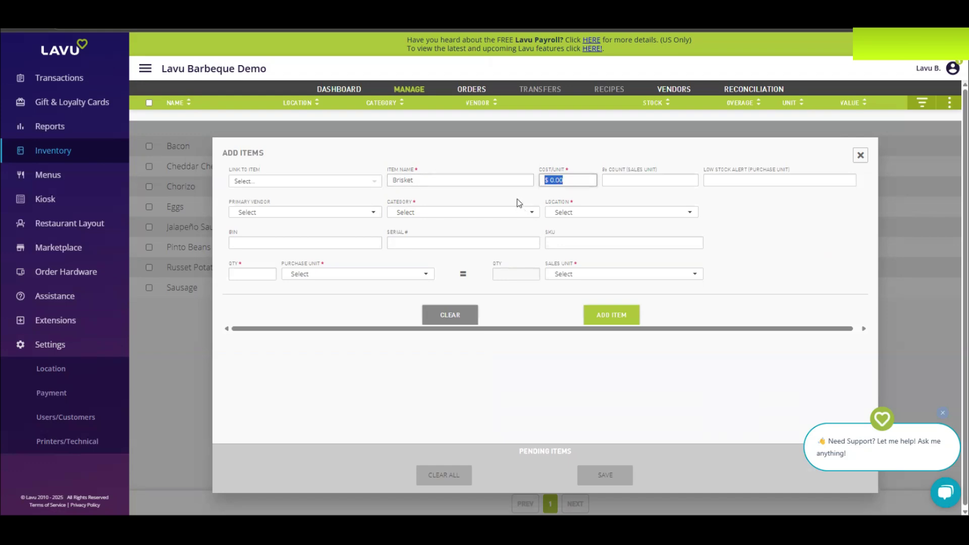
text(8.99)
click(367, 212)
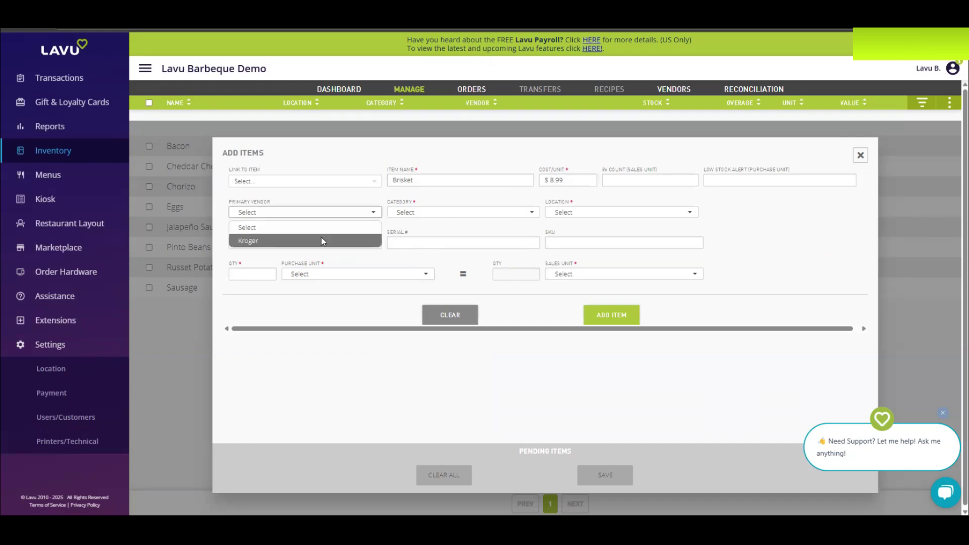
click(323, 242)
click(453, 218)
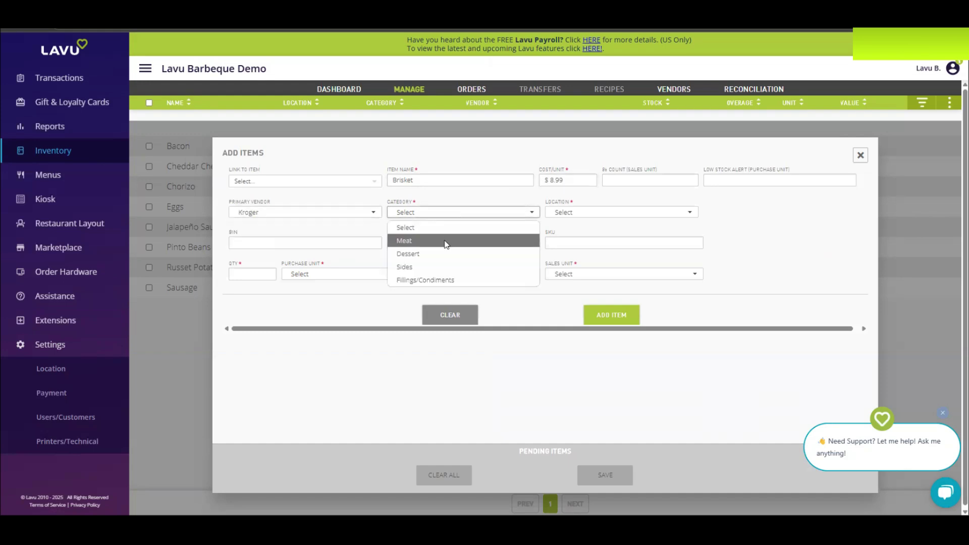
click(446, 241)
click(583, 213)
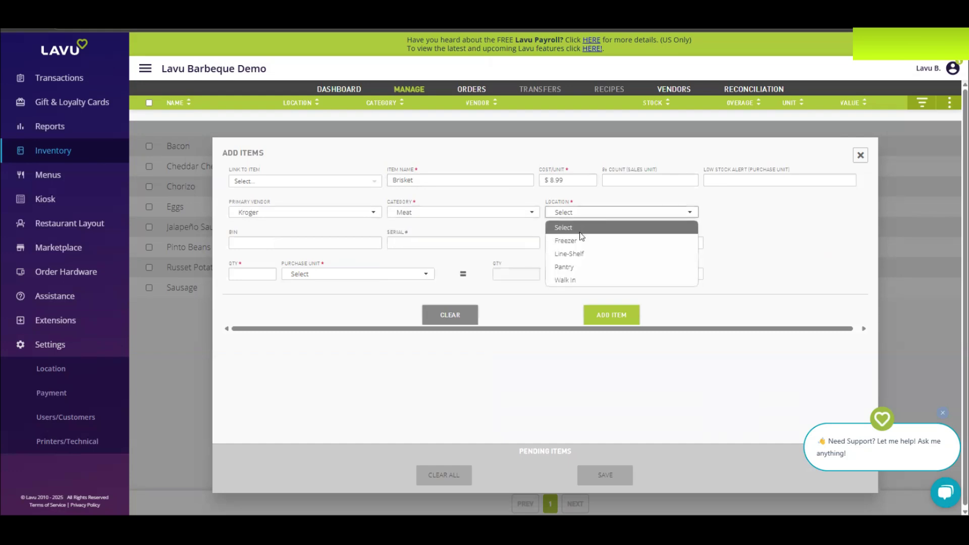
click(570, 278)
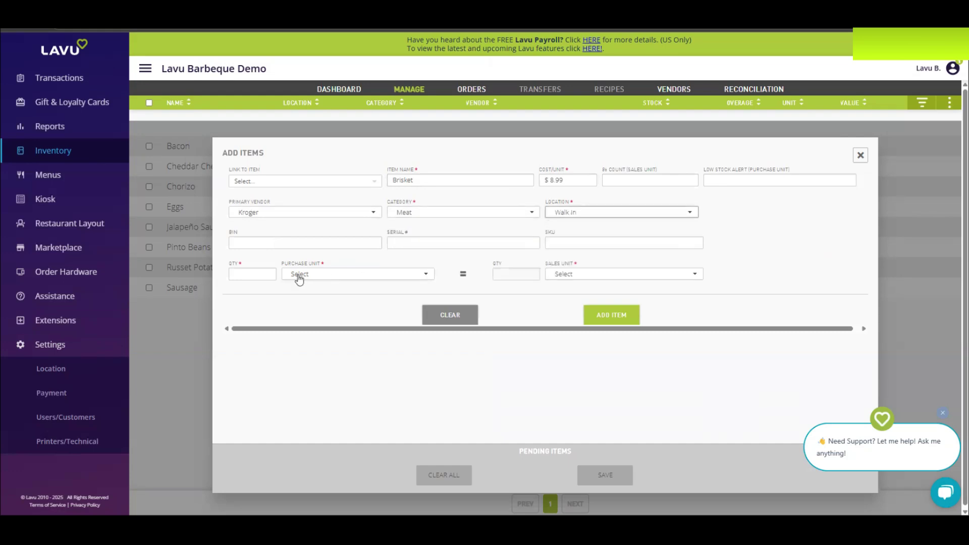
Set Brisket's purchase unit to lbs and sales unit to oz, then add and save it
click(251, 279)
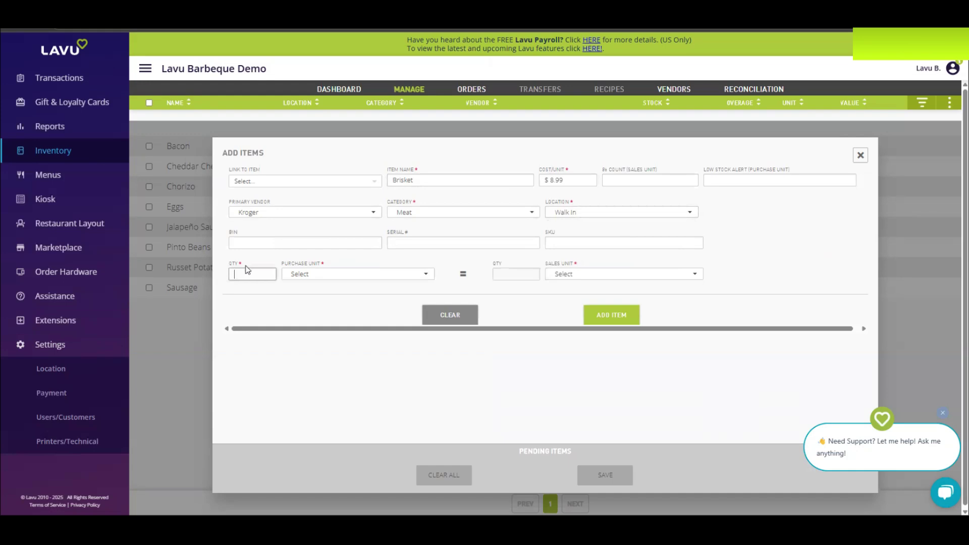
click(354, 279)
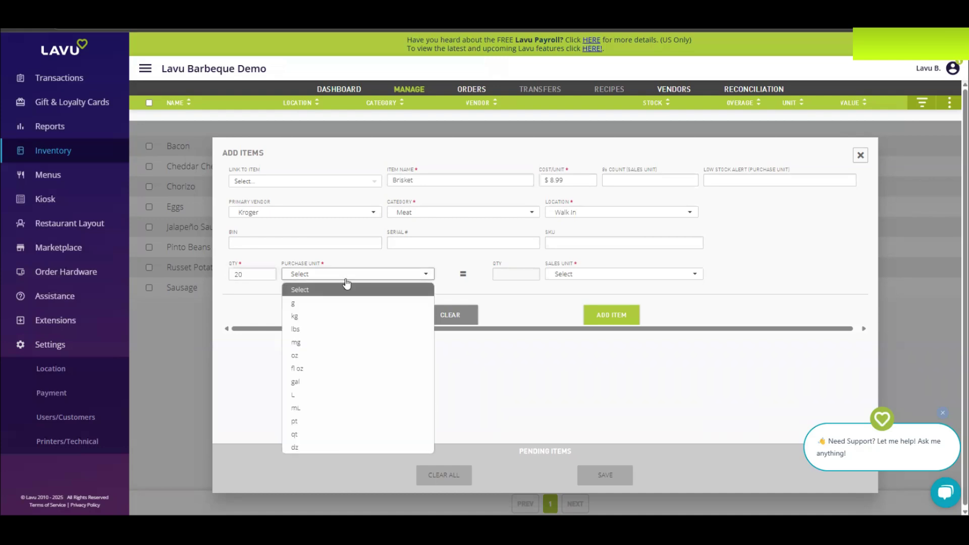
click(333, 336)
drag(540, 170, 564, 175)
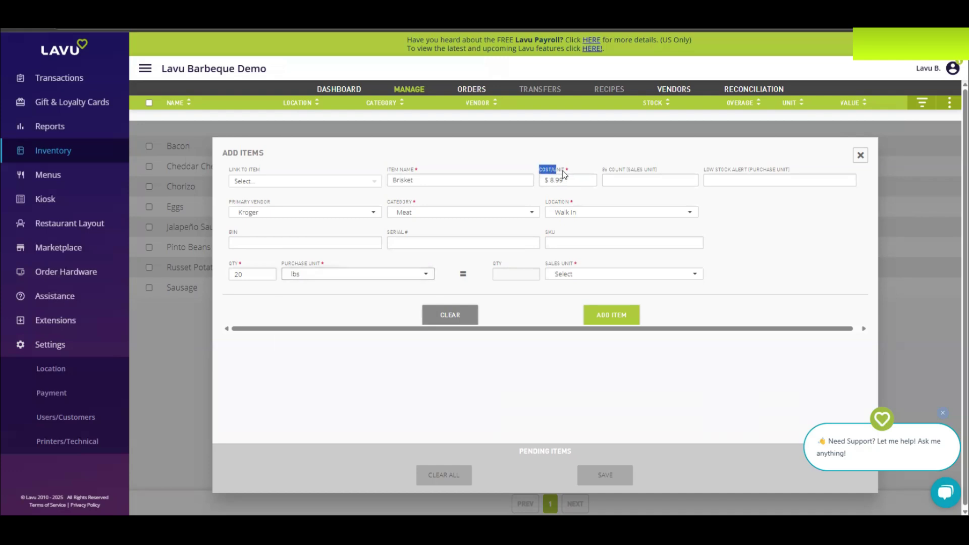
click(560, 191)
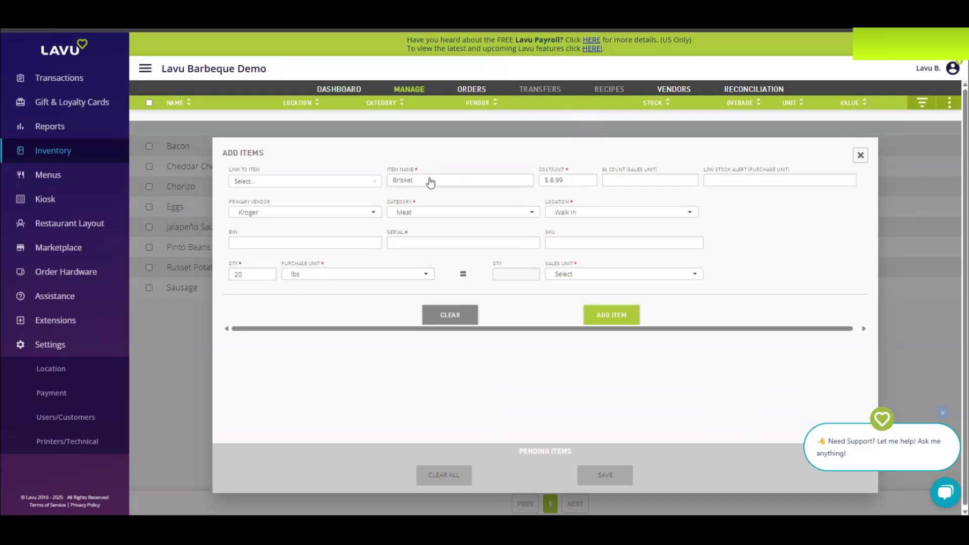
click(573, 276)
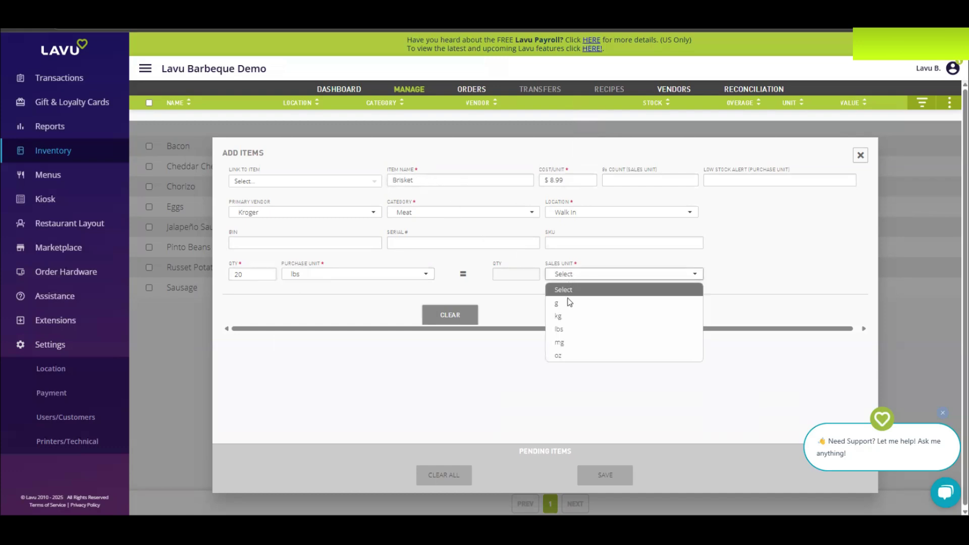
click(564, 355)
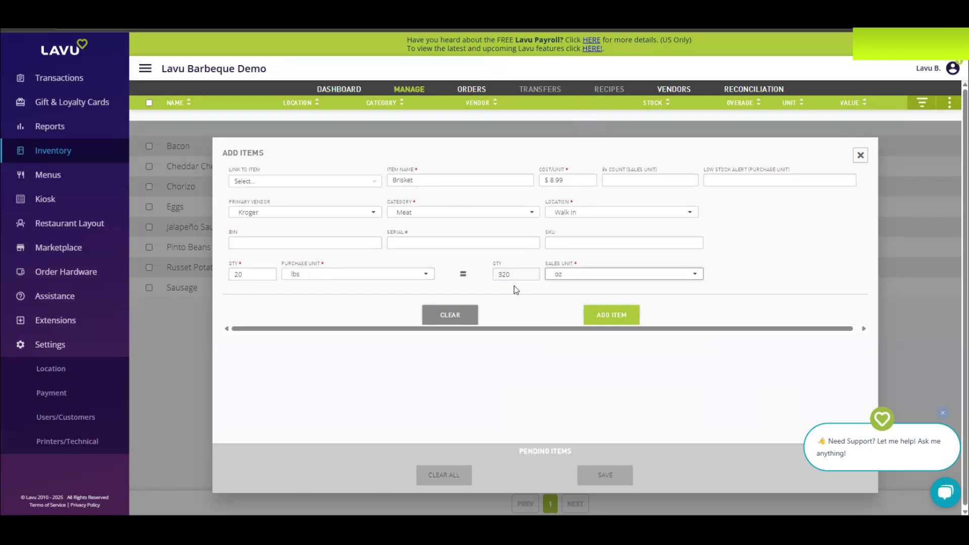
click(592, 280)
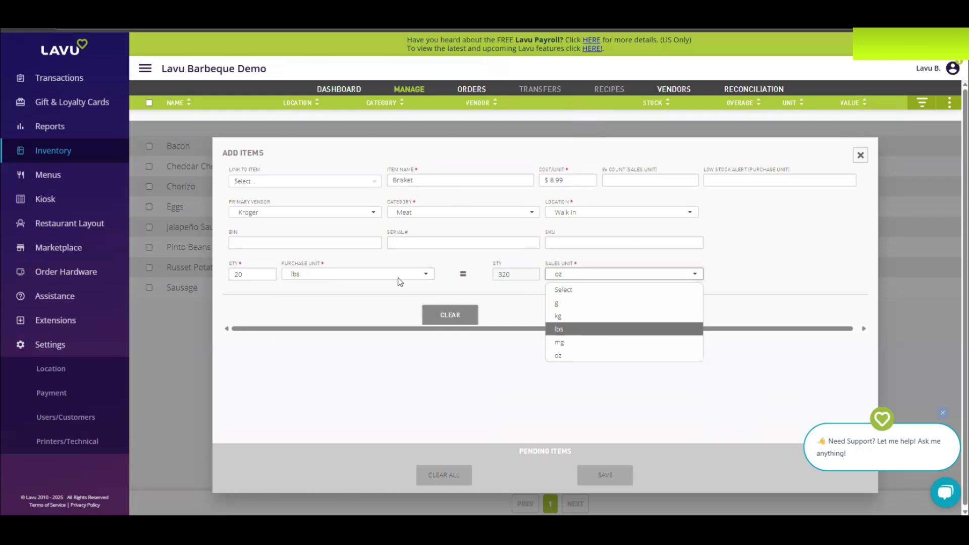
click(575, 330)
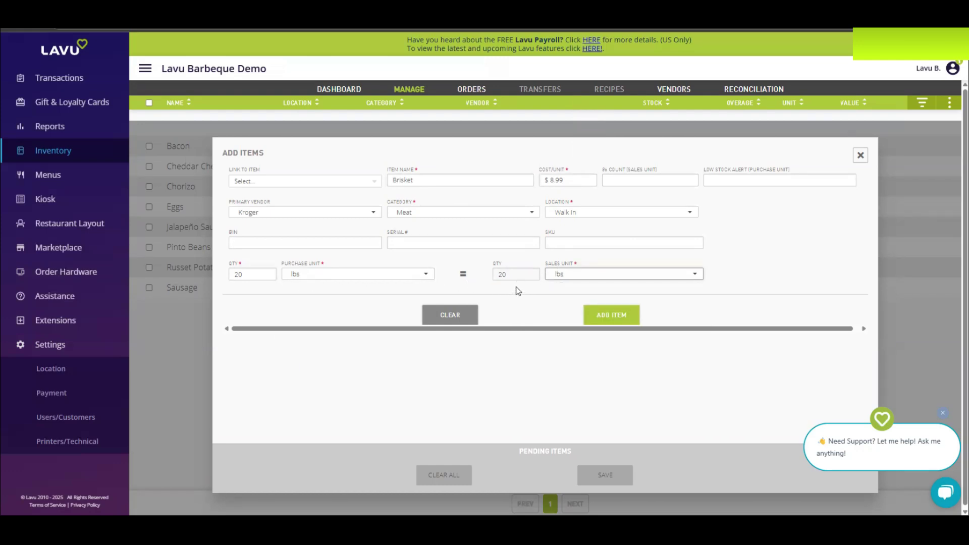
click(618, 275)
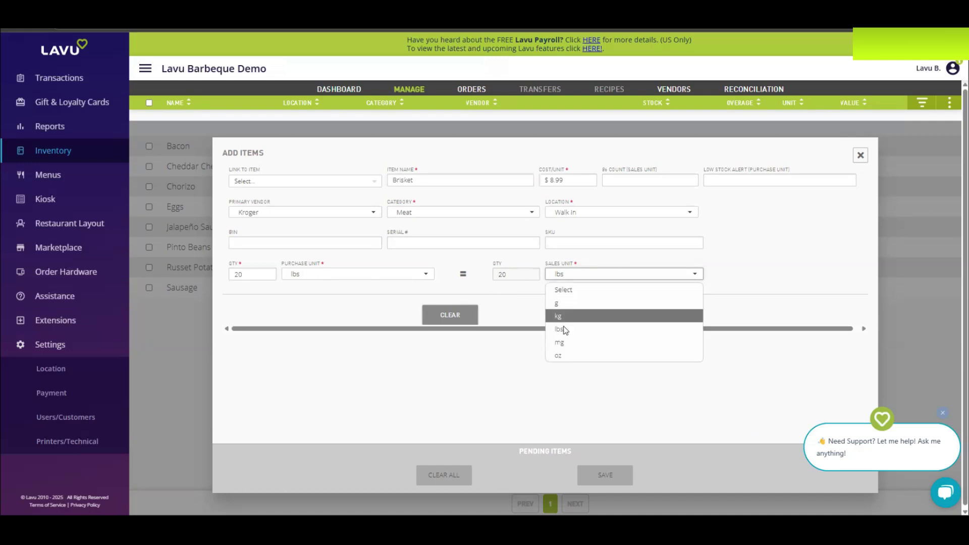
click(559, 355)
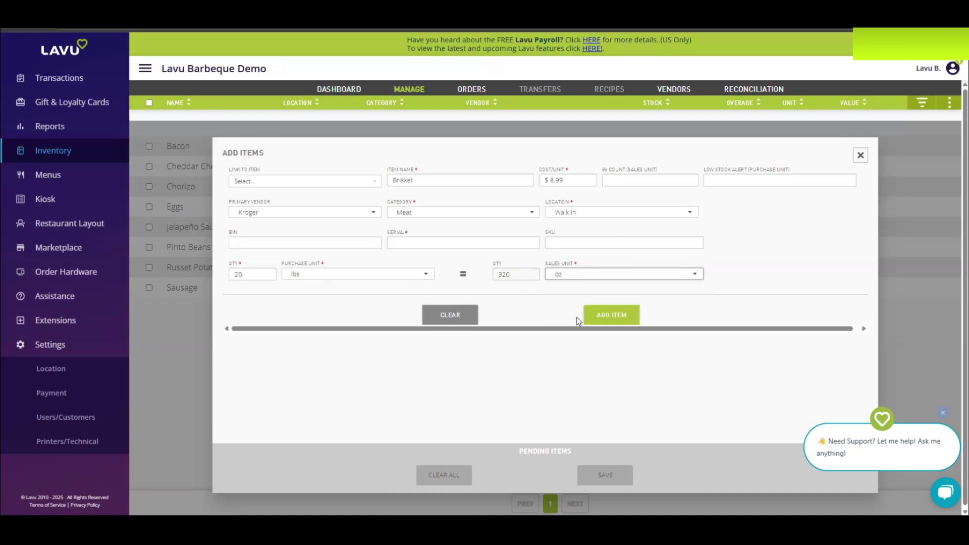
click(618, 317)
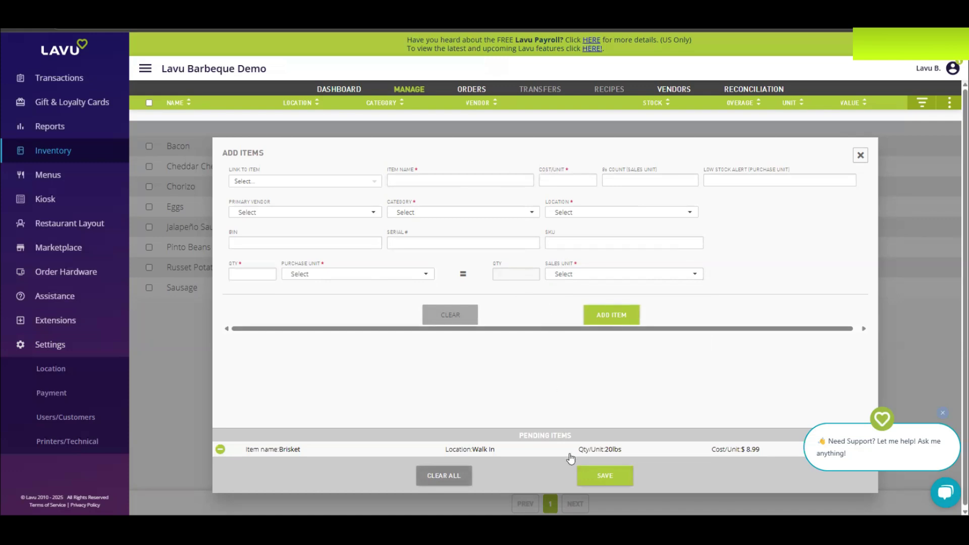
click(621, 480)
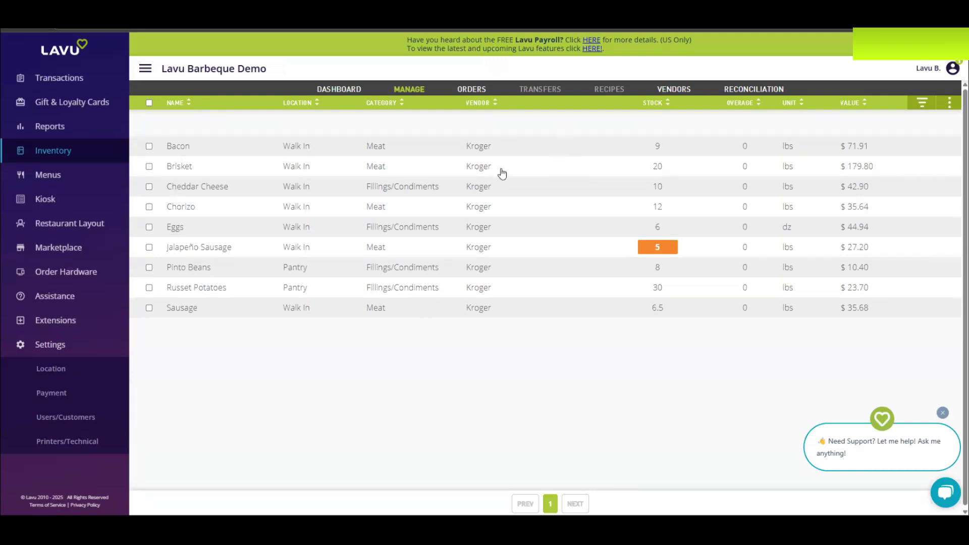
Open and close the inventory action menu after Brisket is saved
click(949, 103)
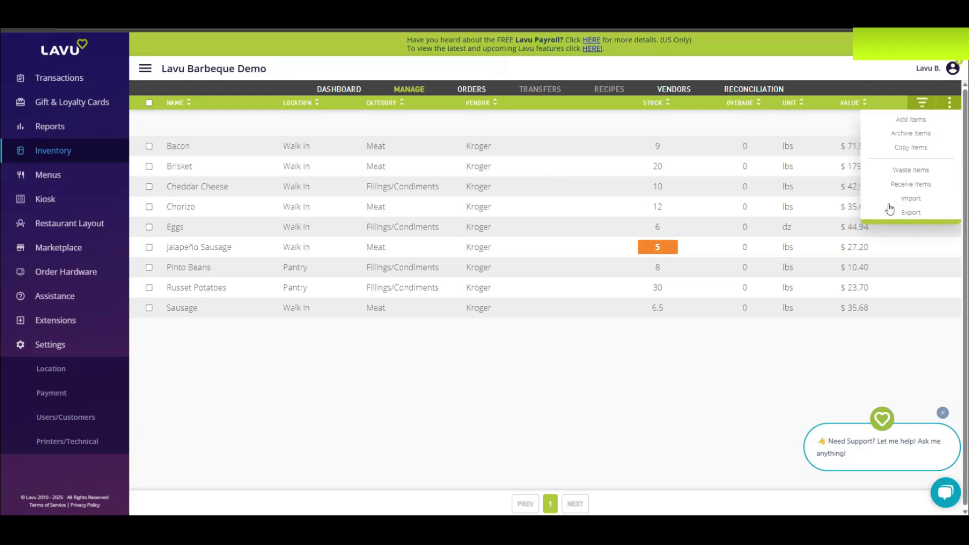
click(430, 302)
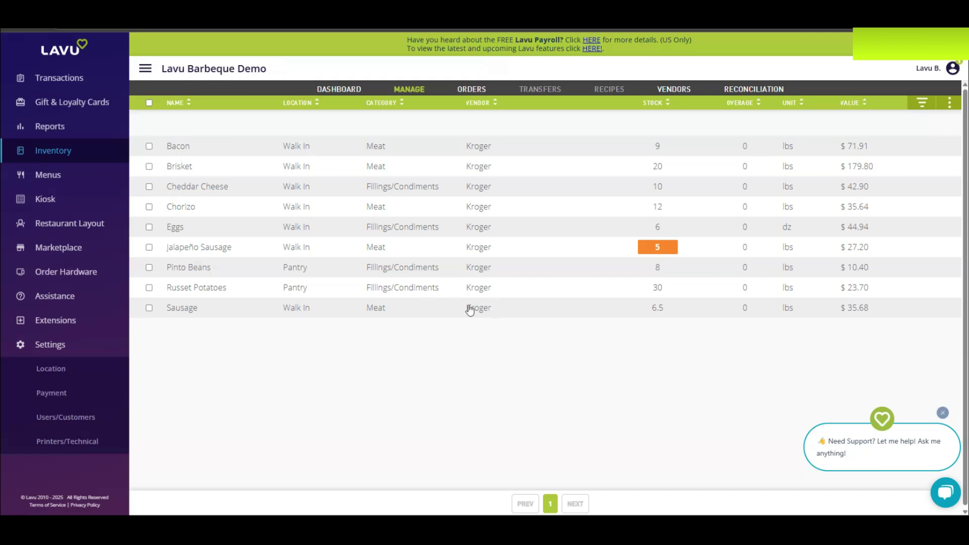
Set Brisket's low stock alert to 10 lbs and save the item
click(181, 167)
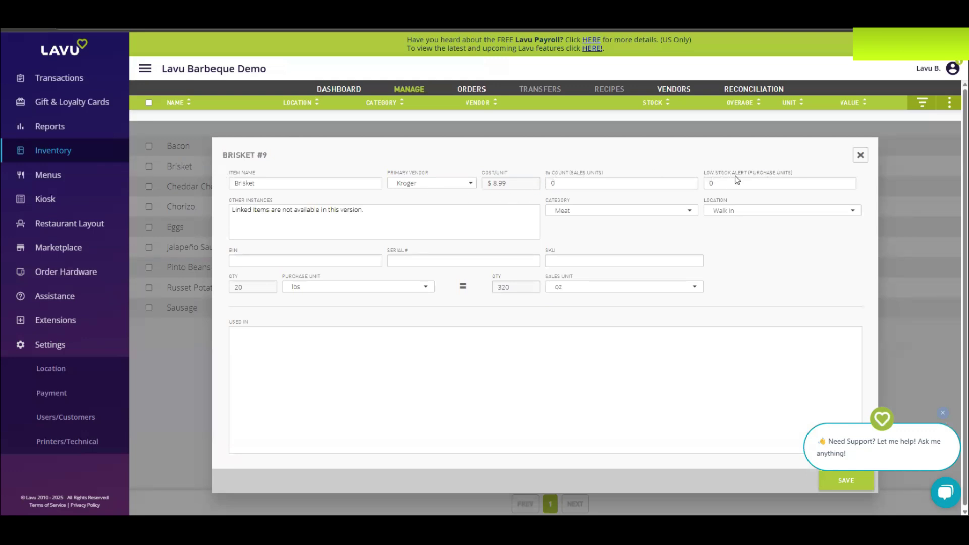
double_click(559, 185)
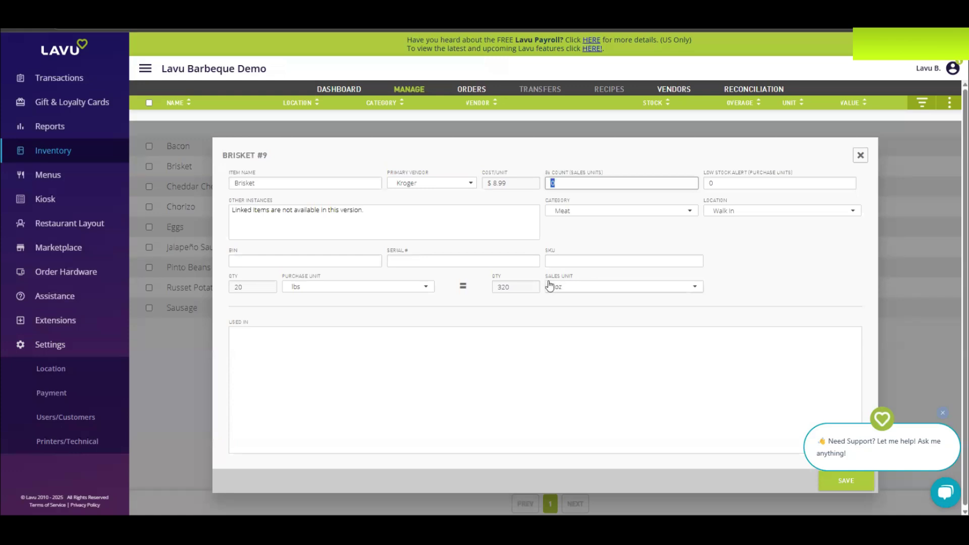
click(705, 186)
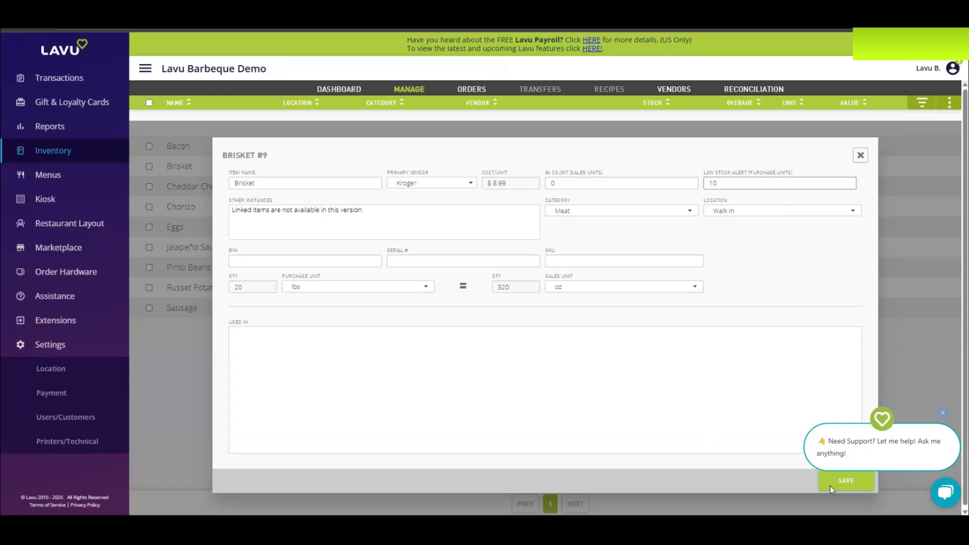
click(942, 412)
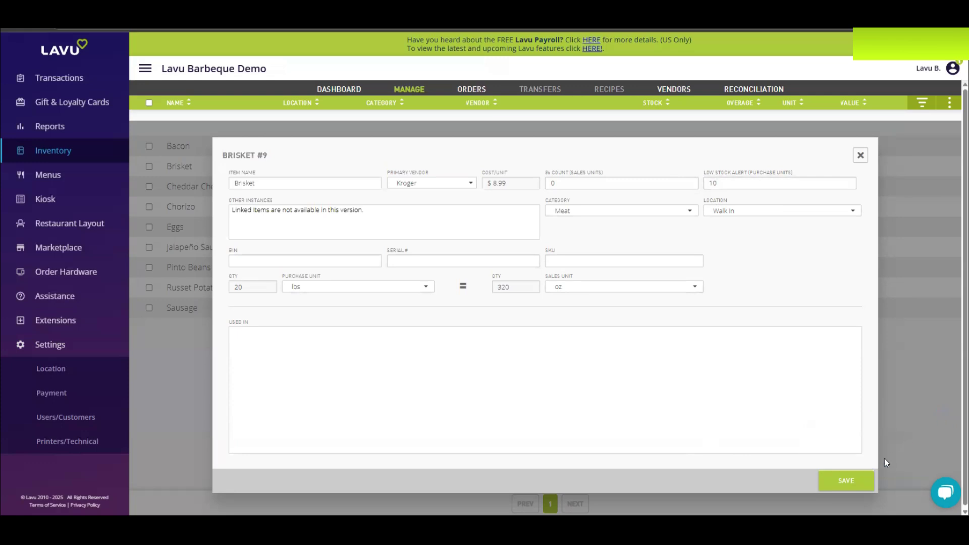
click(850, 481)
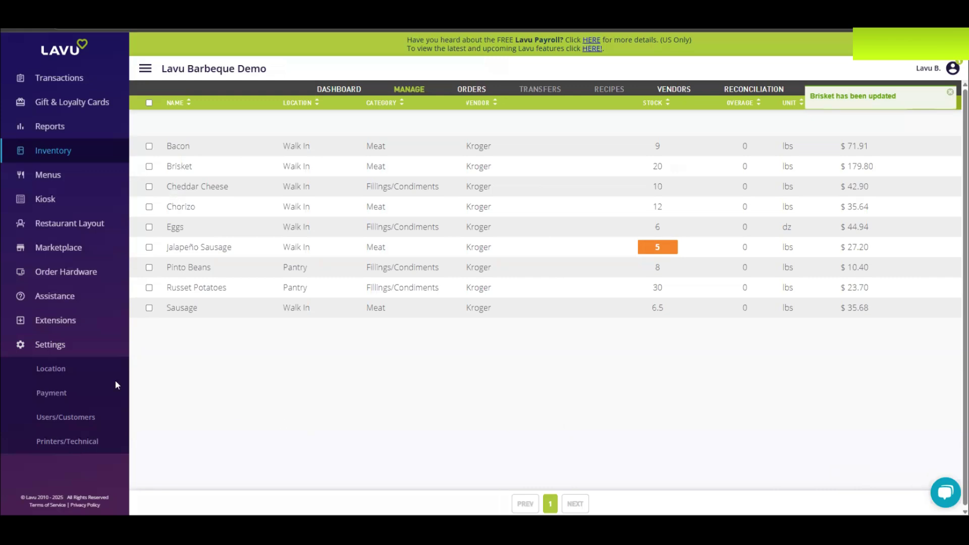
Go to Menus > Menu Items and show the Brisket item's Ingredients dialog
click(61, 177)
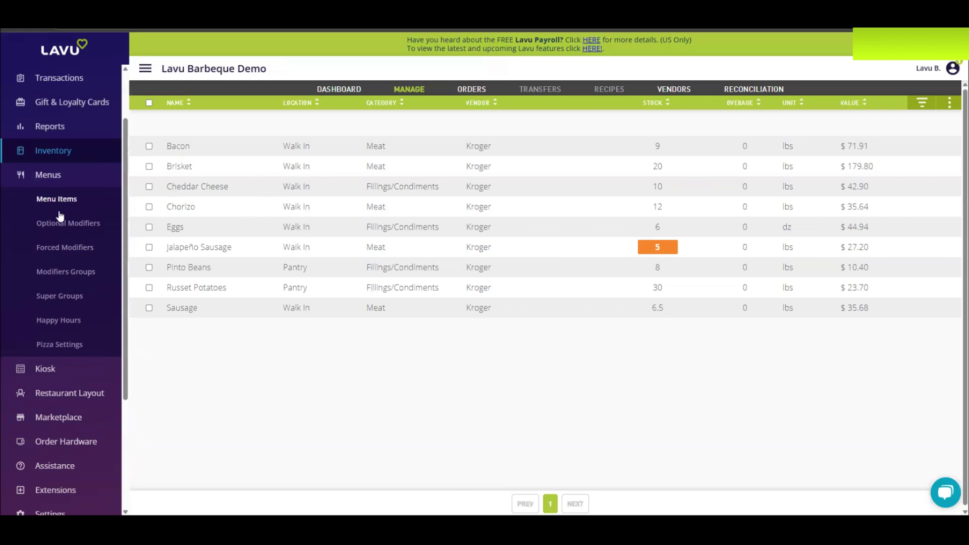
click(65, 199)
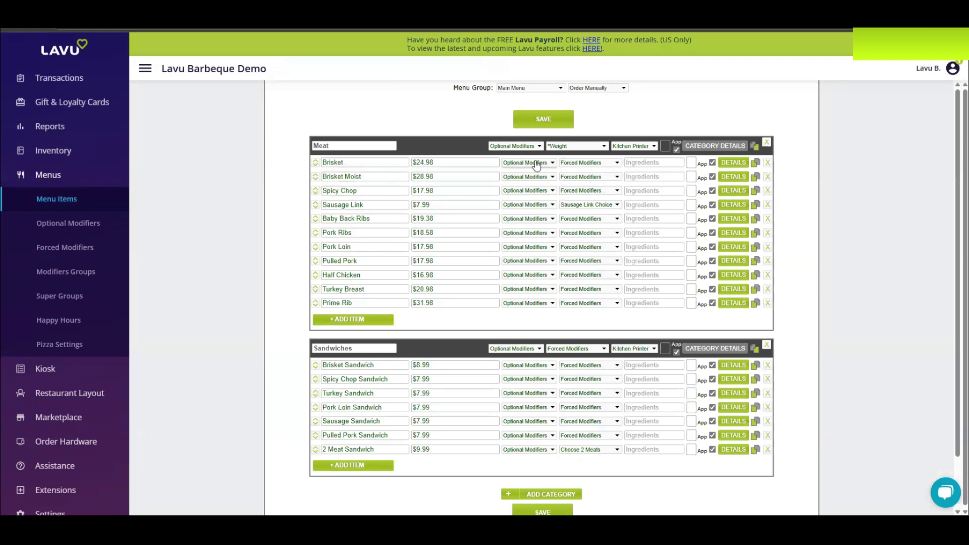
click(645, 163)
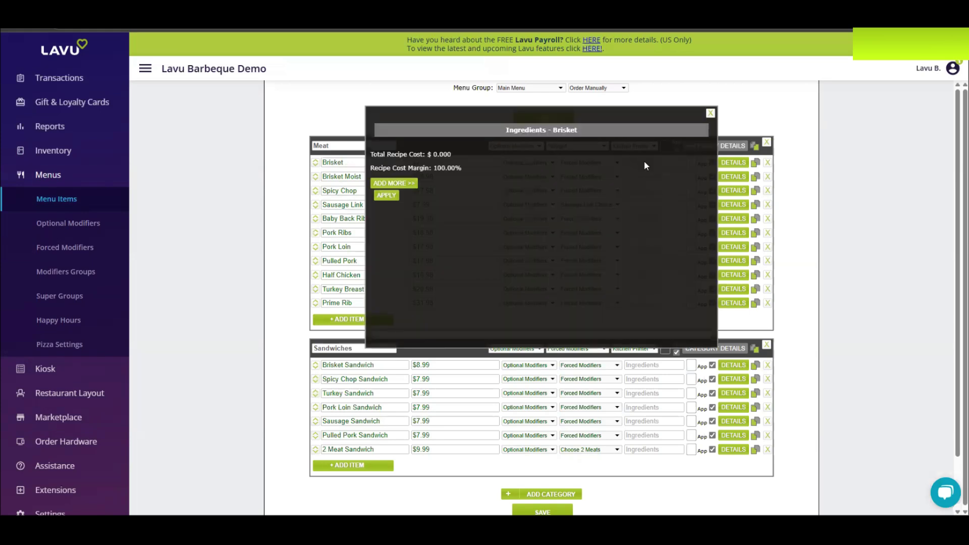
Add 1 oz of the Brisket ingredient to the Brisket menu item's recipe and save the menu
click(407, 183)
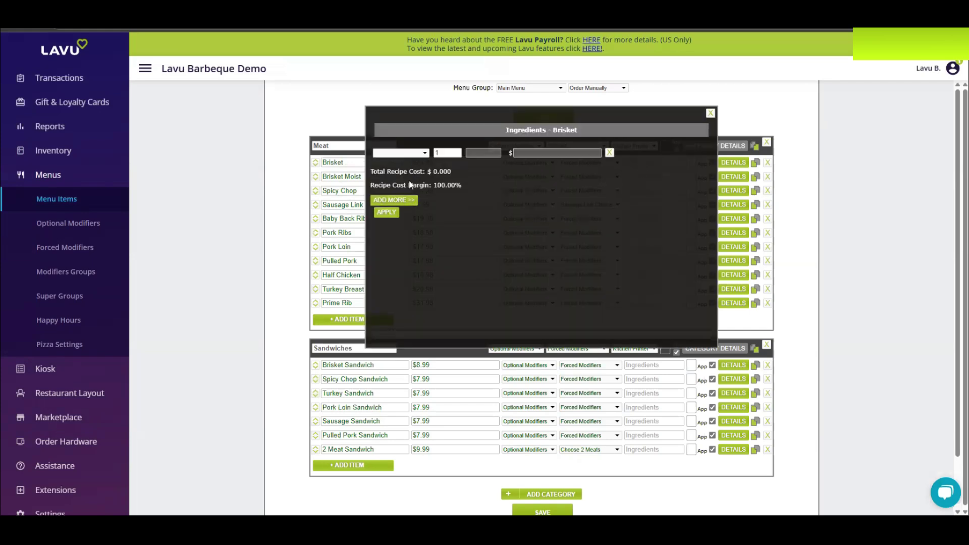
click(424, 154)
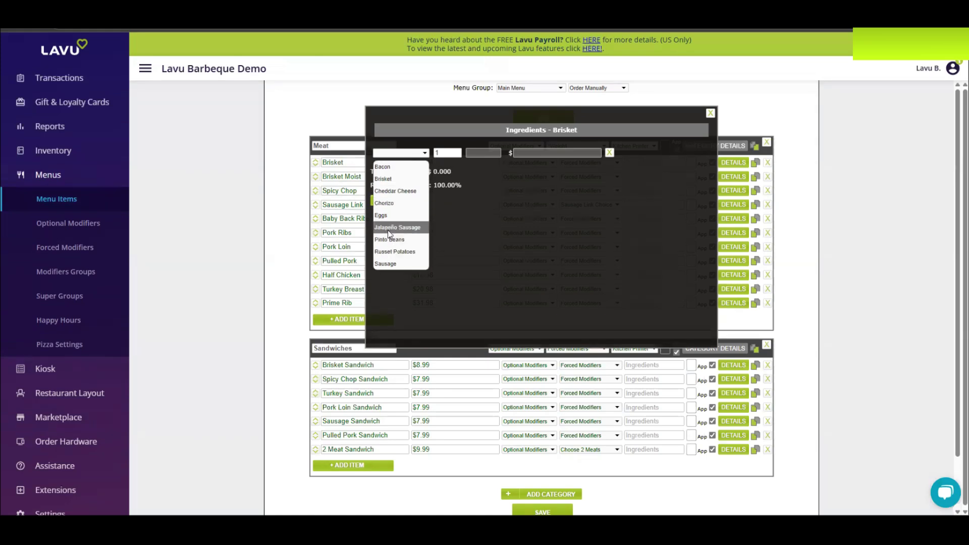
click(413, 180)
click(444, 153)
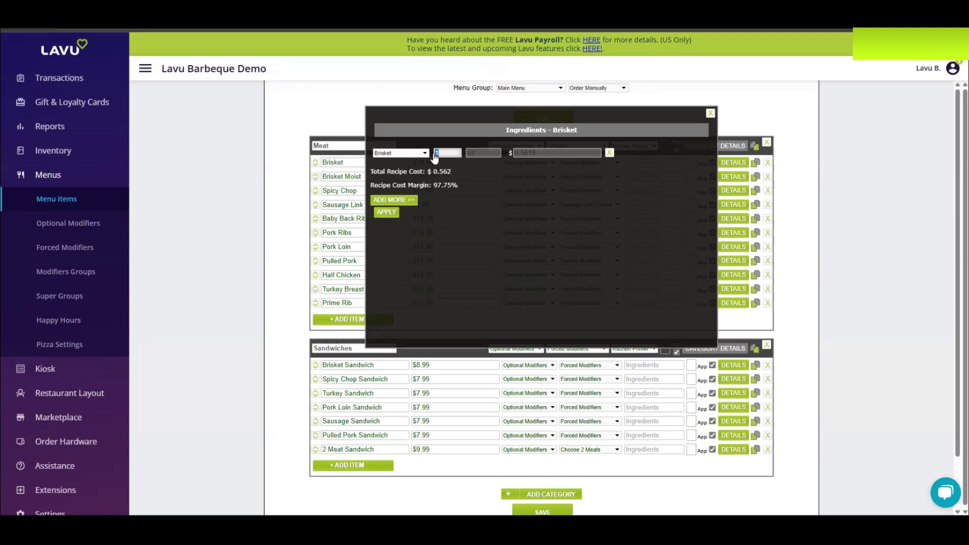
double_click(472, 154)
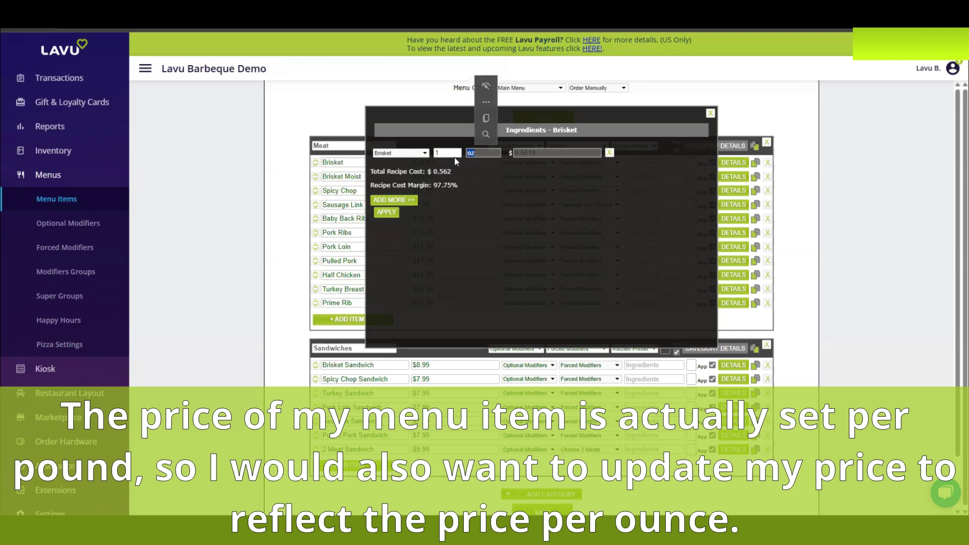
double_click(436, 154)
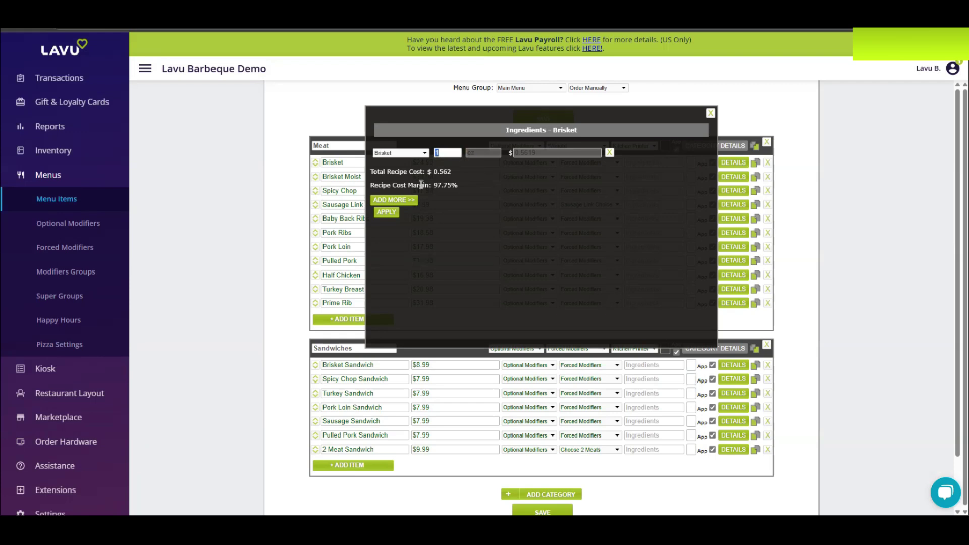
click(386, 212)
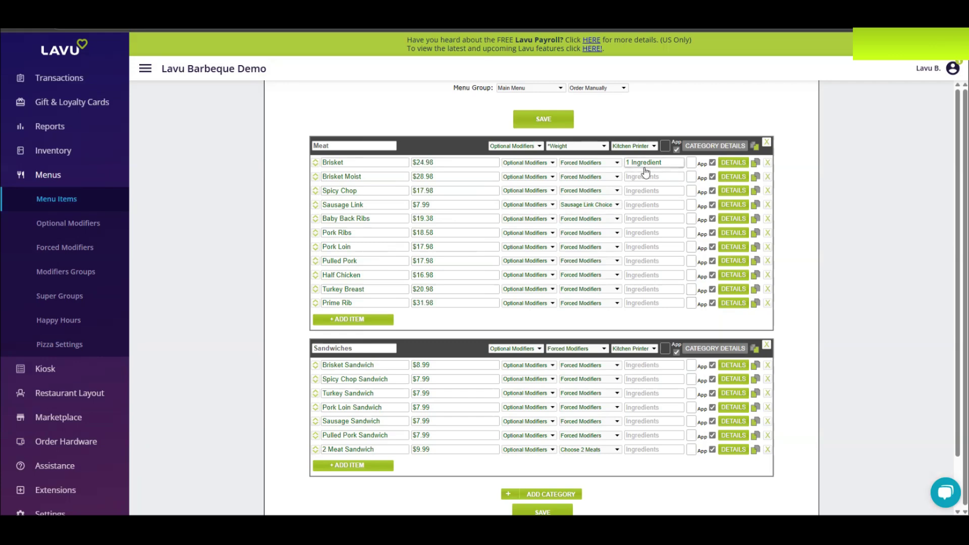
click(547, 119)
click(734, 163)
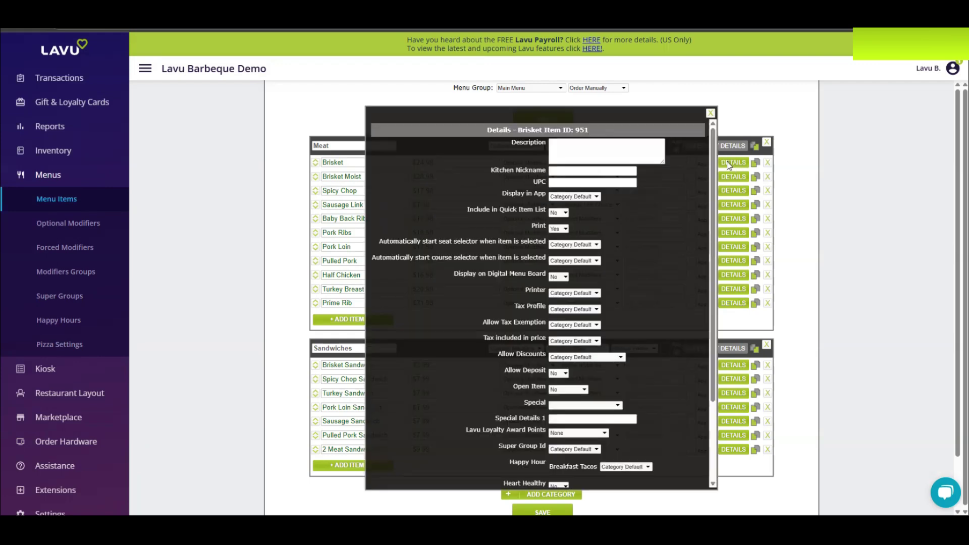
Set Brisket's Track 86 countdown to 'Track by Inventory Item Level' and apply it
scroll(642, 264, down, 3)
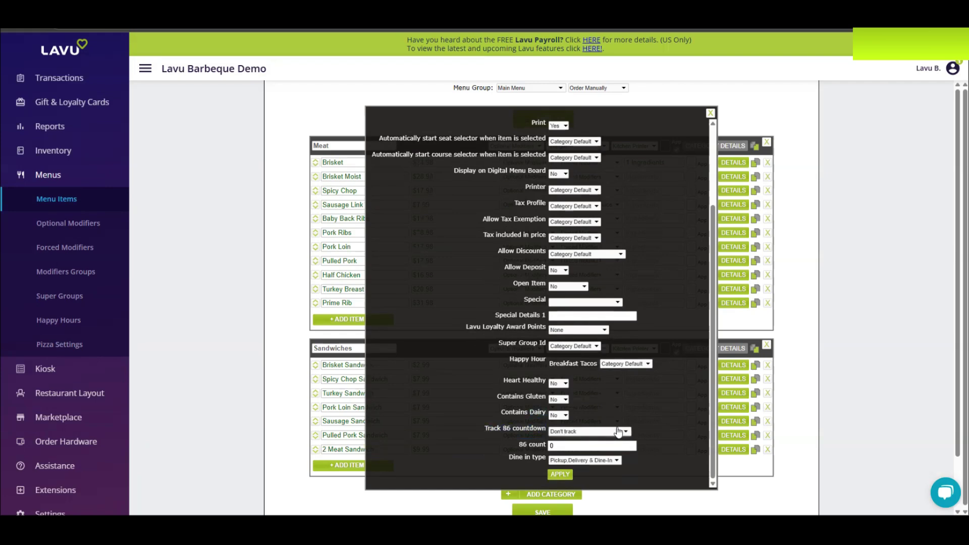
click(585, 433)
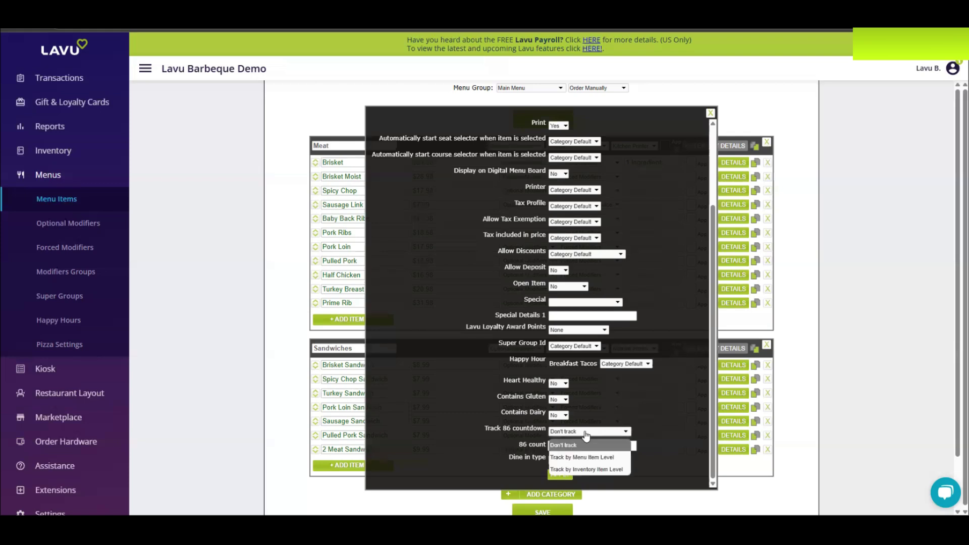
click(585, 469)
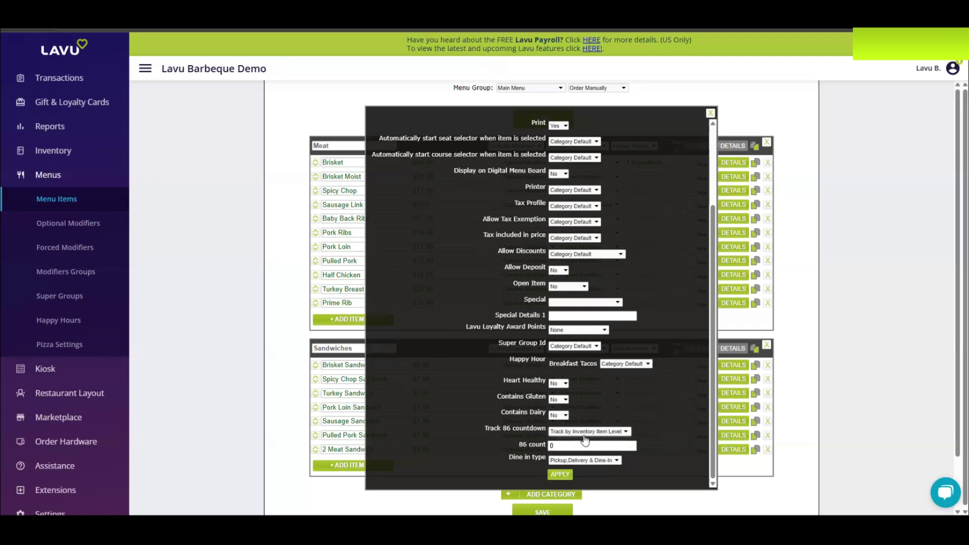
click(561, 475)
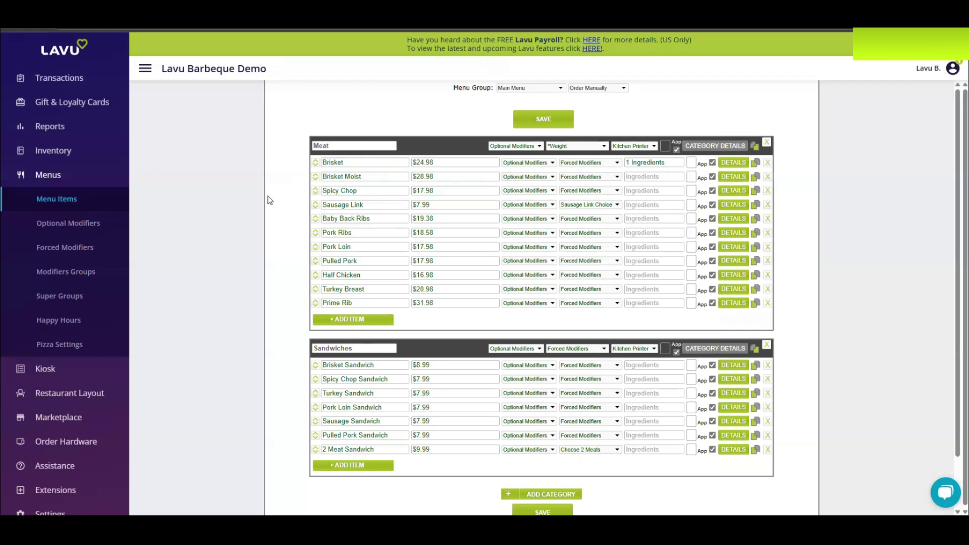
In Forced Modifiers, add the Brisket ingredient ($0.562) to the Breakfast Taco (2) Brisket choice and save
click(92, 229)
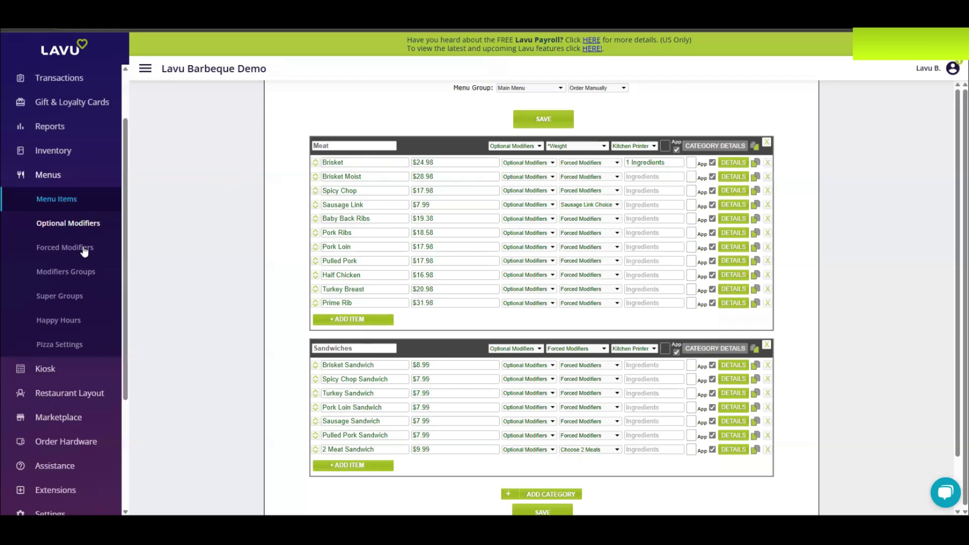
click(71, 252)
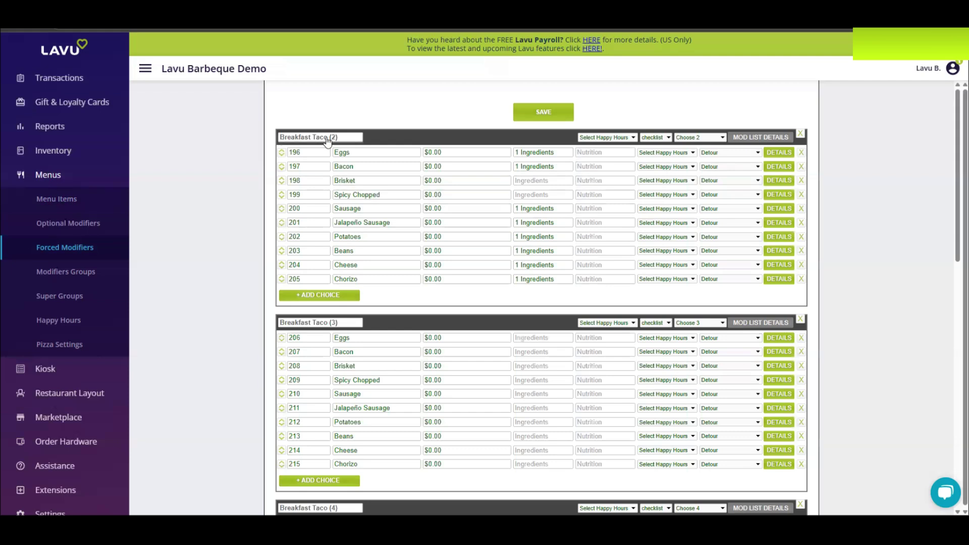
click(533, 181)
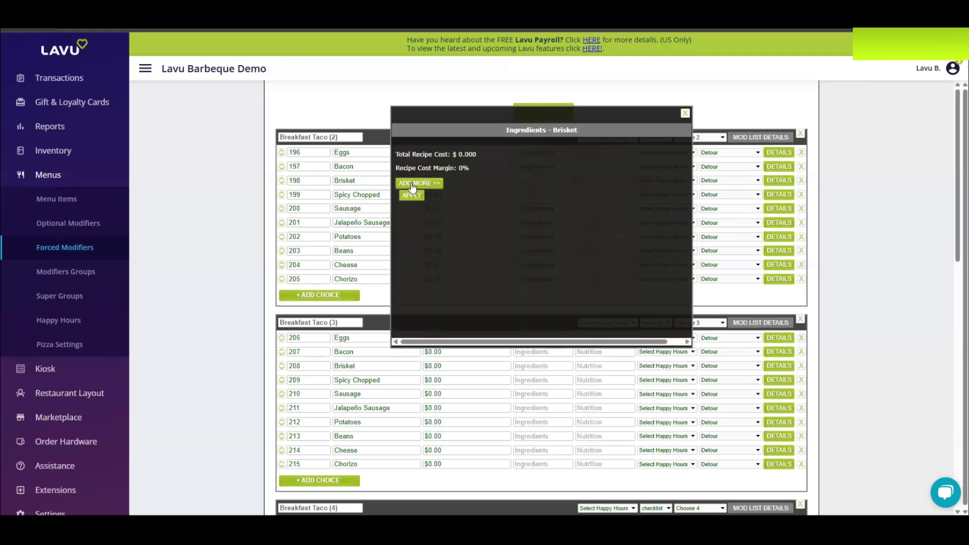
click(413, 186)
click(446, 153)
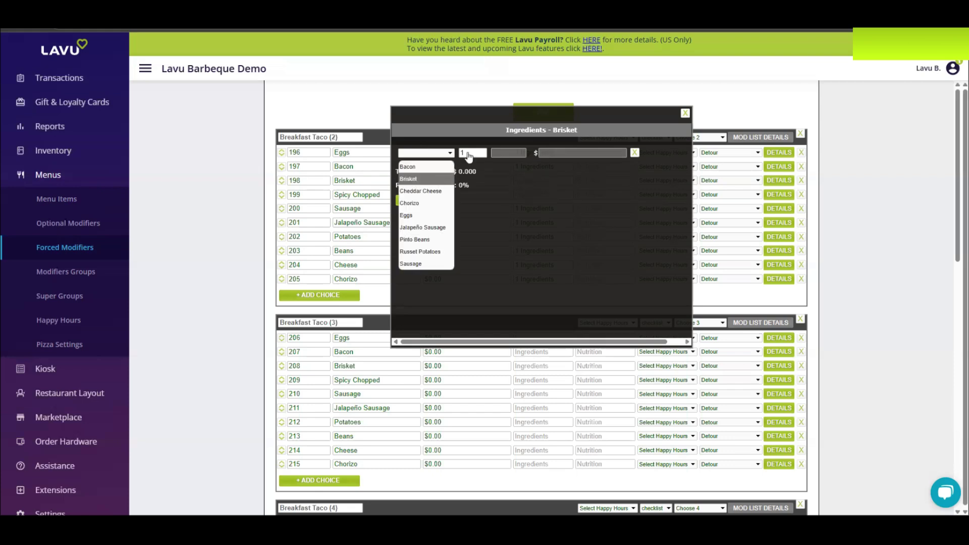
click(438, 175)
key(Tab)
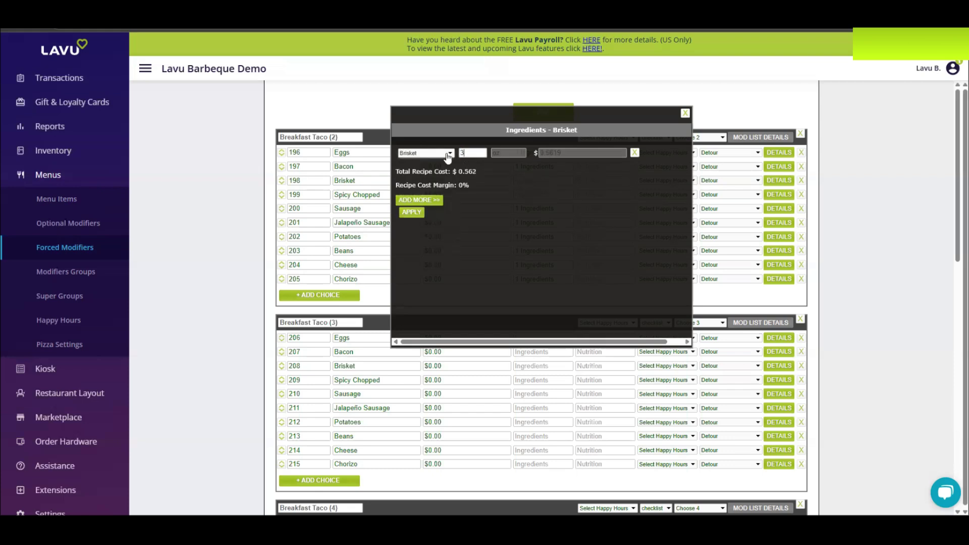
click(411, 212)
click(540, 113)
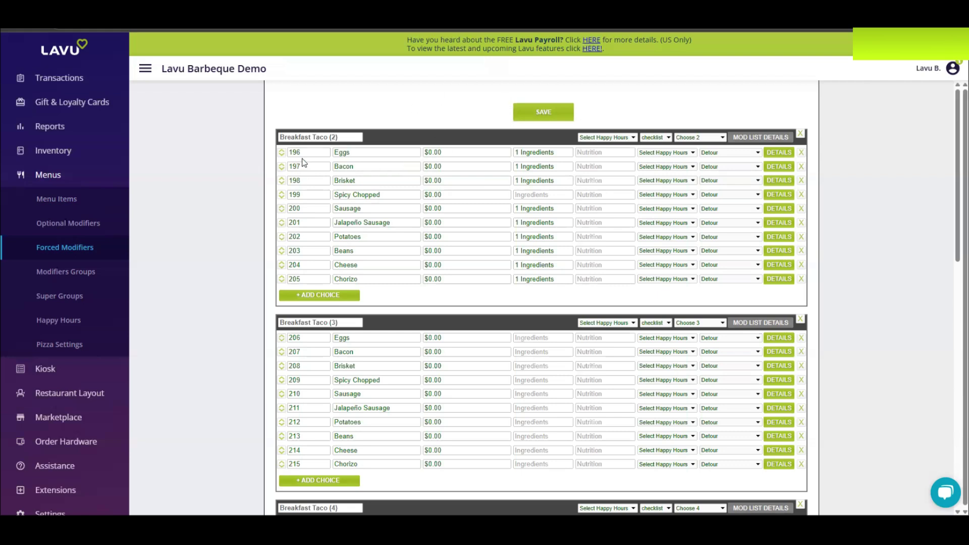
Go to the Inventory Orders tab, which has no purchase orders yet
click(65, 158)
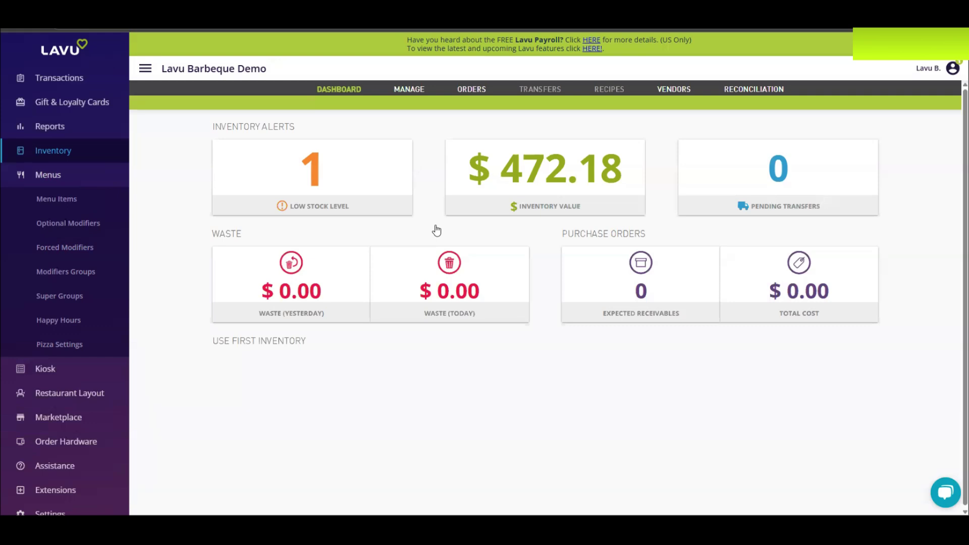
click(475, 92)
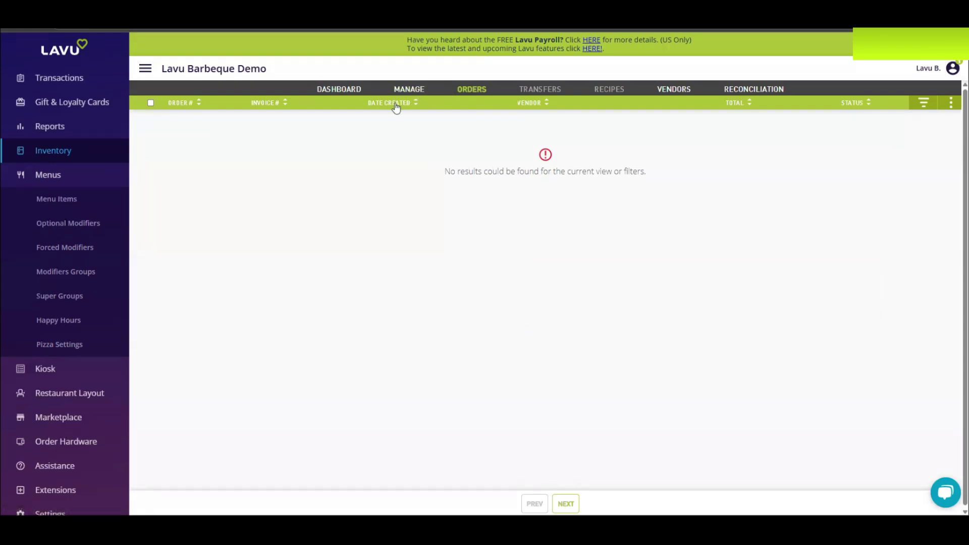
click(950, 102)
Place a Kroger purchase order for 5 lbs of Brisket #9, totalling $44.95, and save it
click(900, 122)
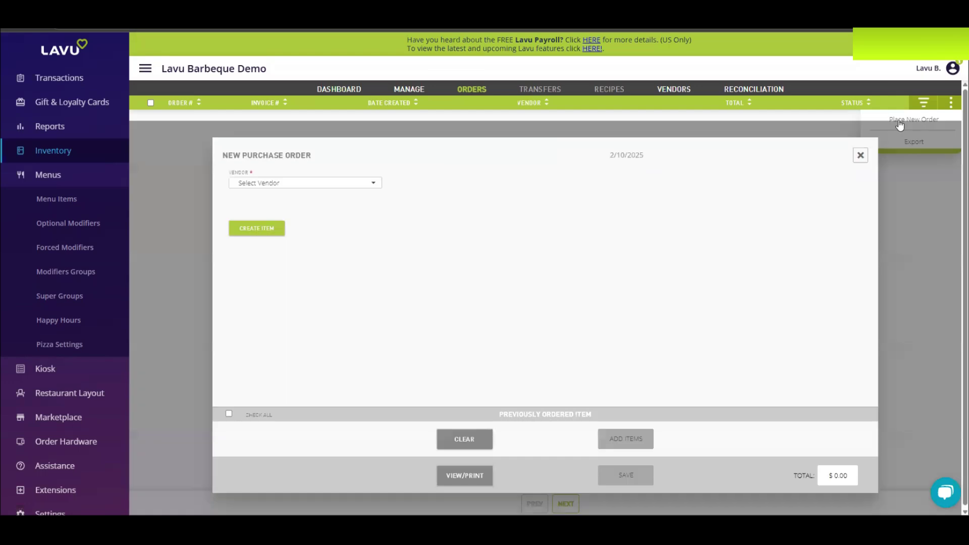
click(367, 183)
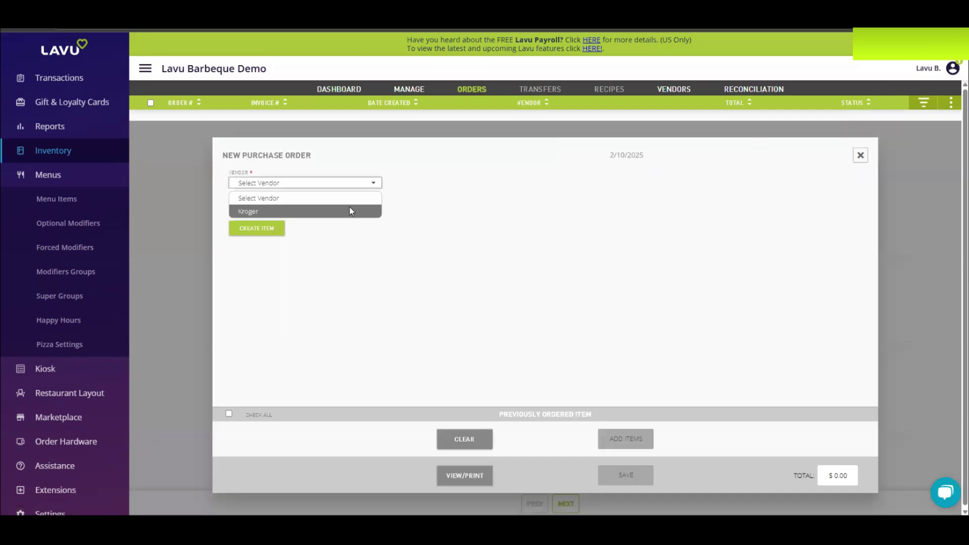
click(351, 211)
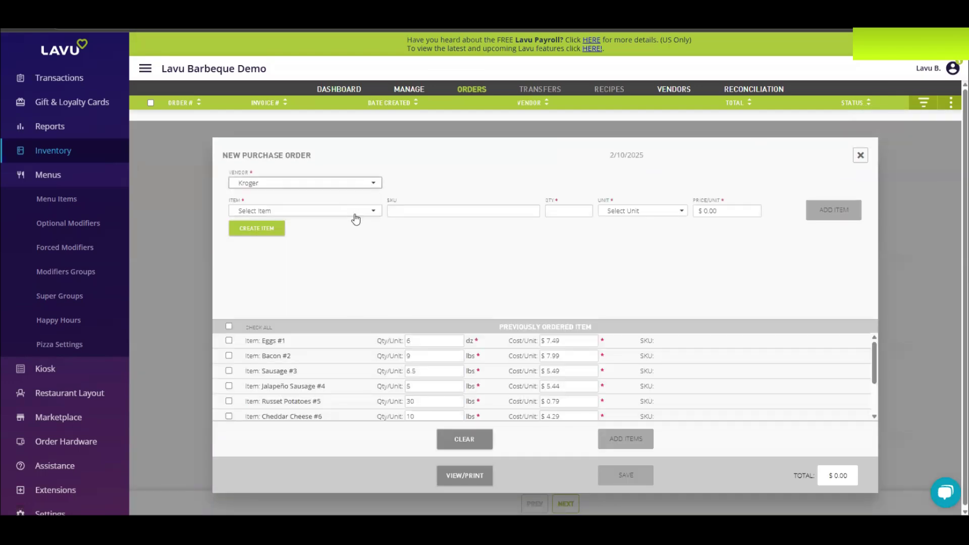
click(358, 211)
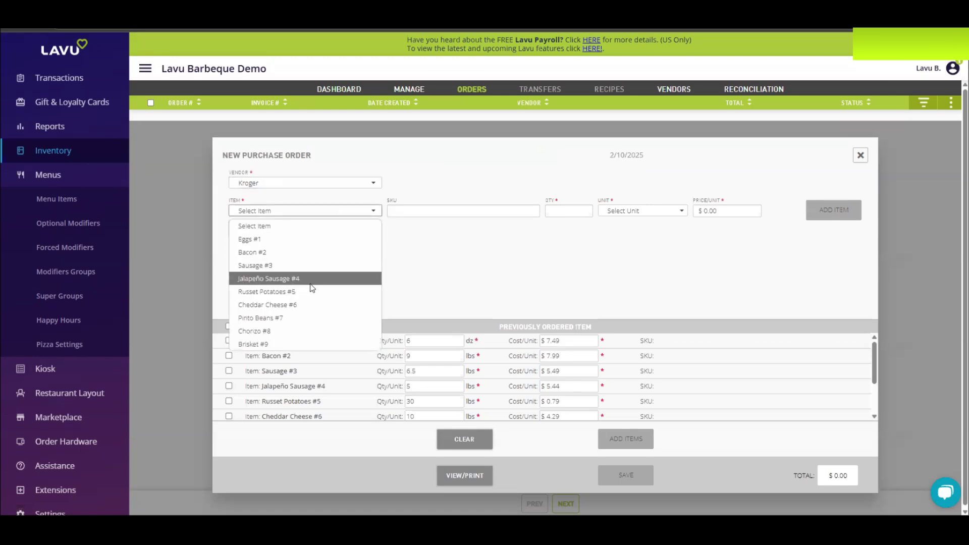
key(Return)
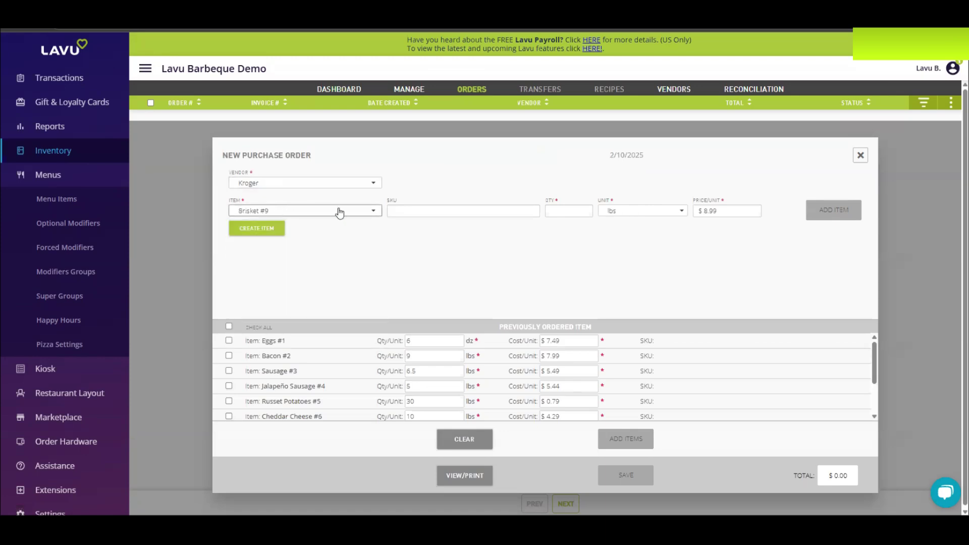
click(574, 212)
text(5)
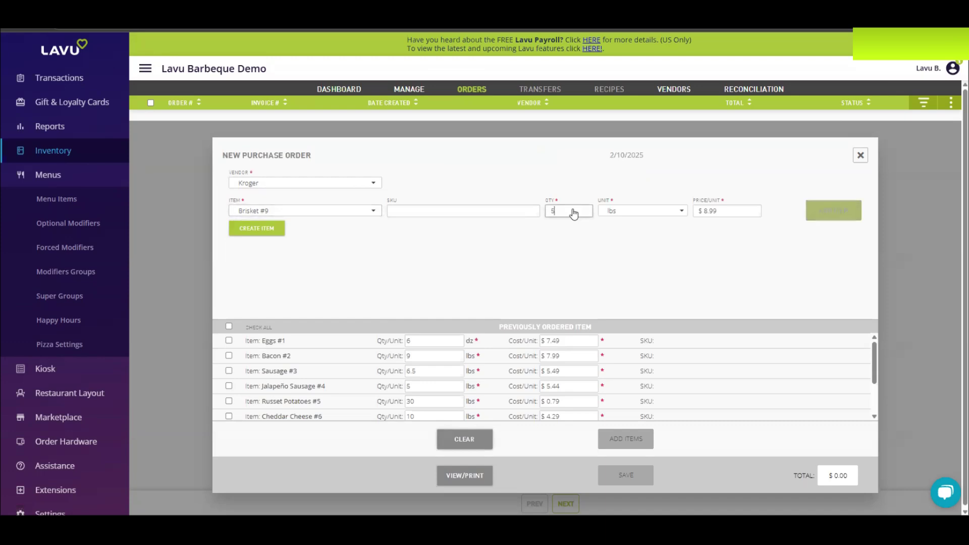
click(631, 212)
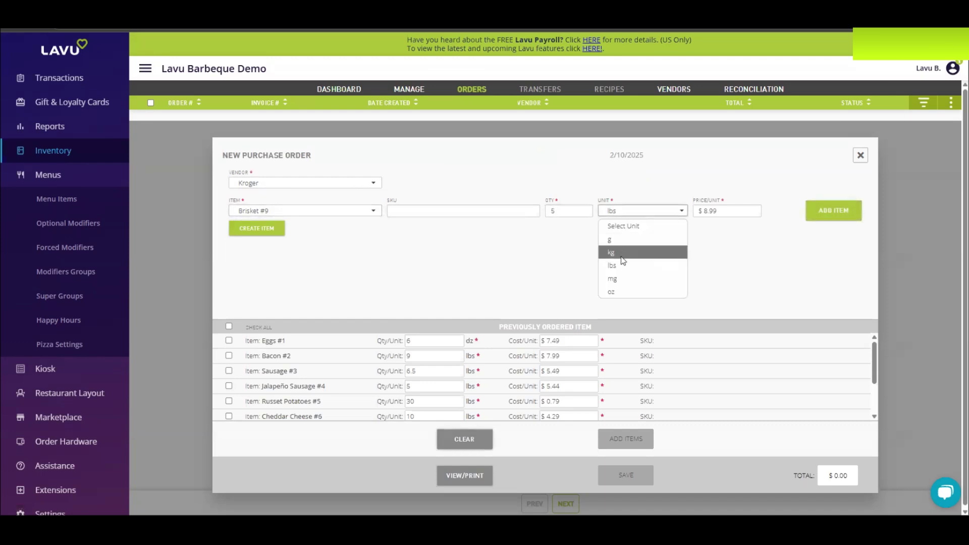
click(630, 212)
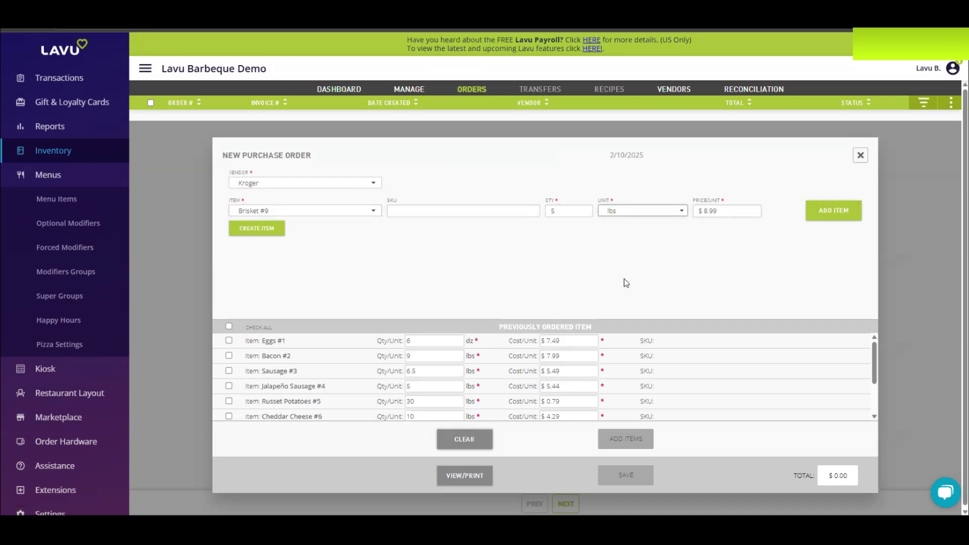
click(826, 210)
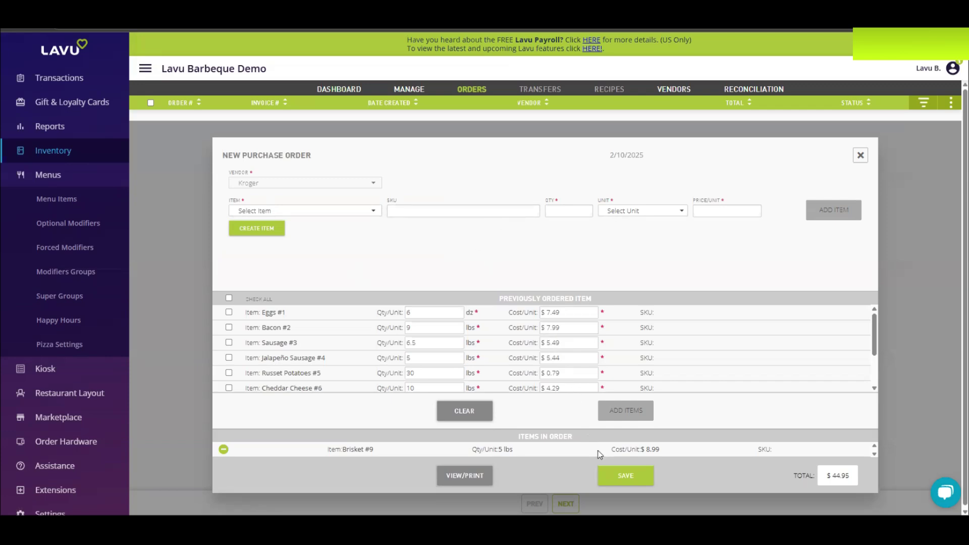
click(606, 480)
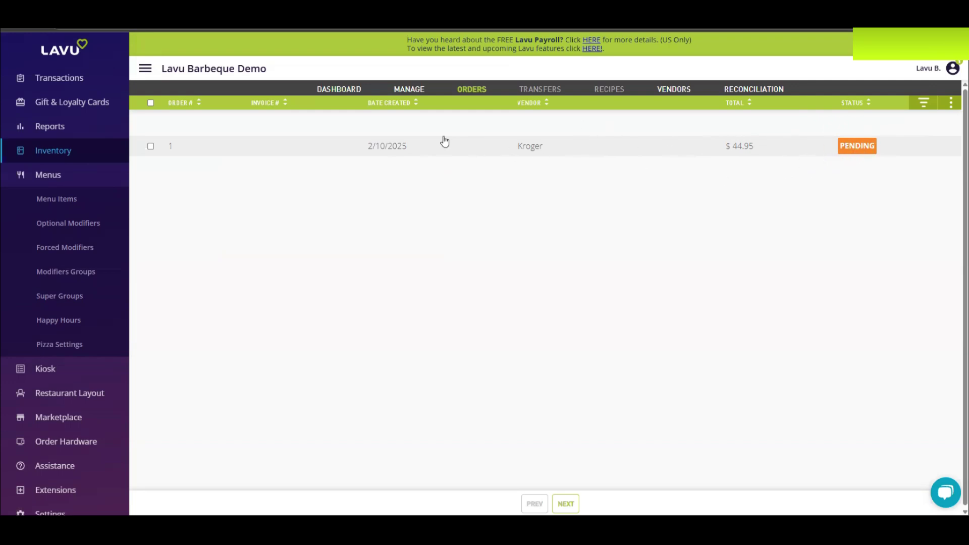
Show the inventory Manage list, including Brisket at 20 lbs worth $179.80
click(412, 91)
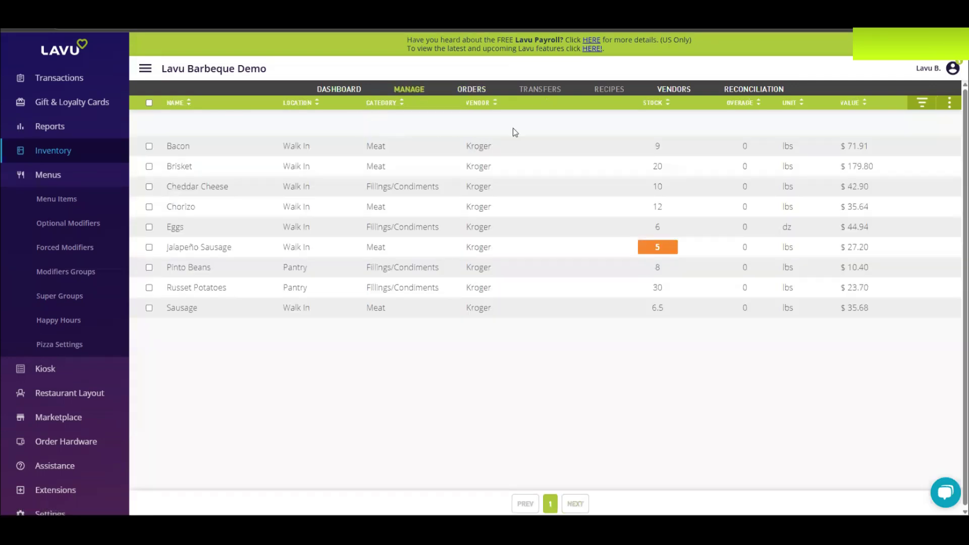
click(951, 107)
click(742, 91)
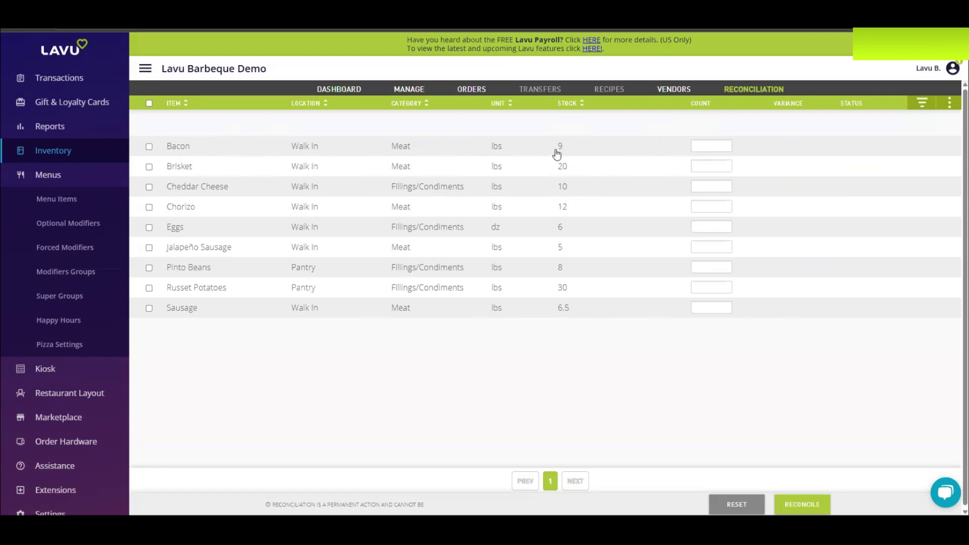
Record Bacon's physical count as 8 in the stock reconciliation
click(705, 147)
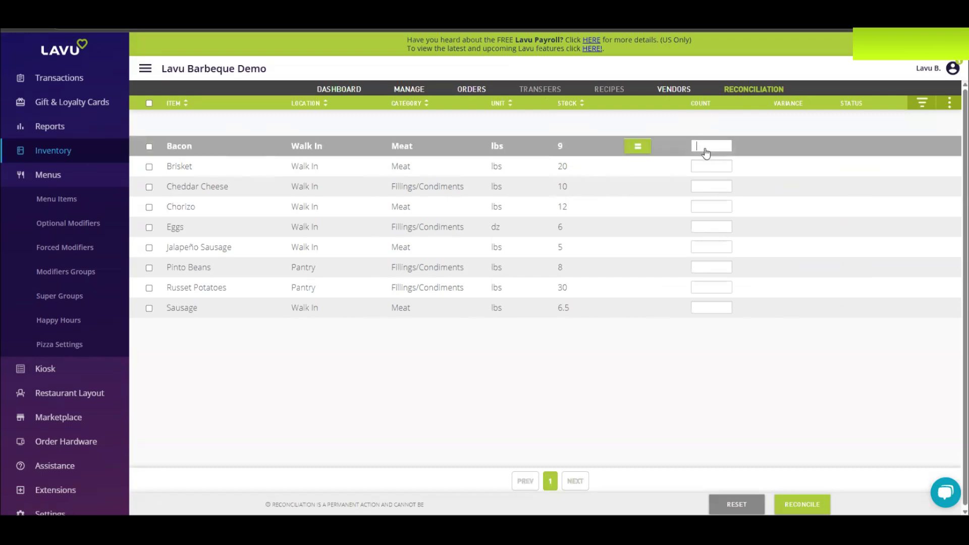
text(8.5)
Return to the inventory Dashboard showing 5 expected receivables worth $44.95
click(360, 91)
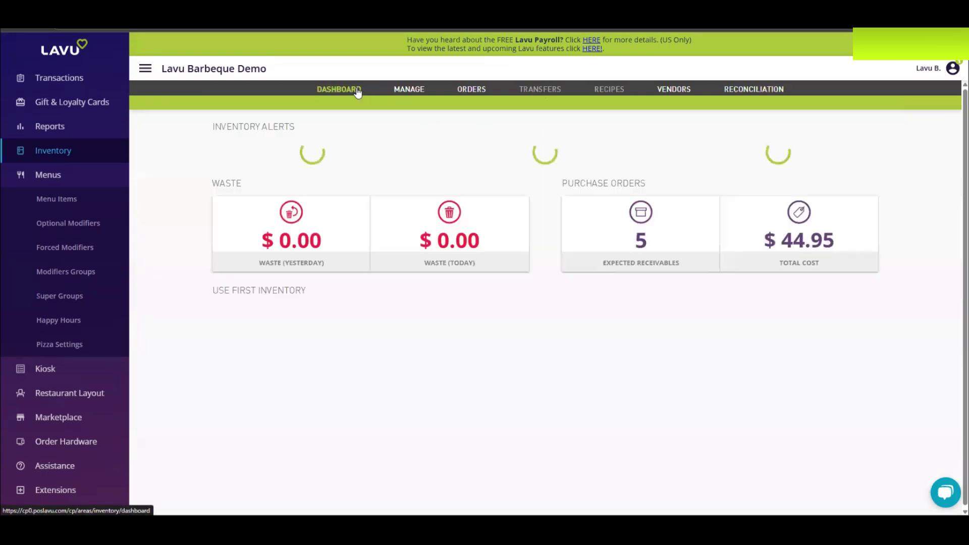